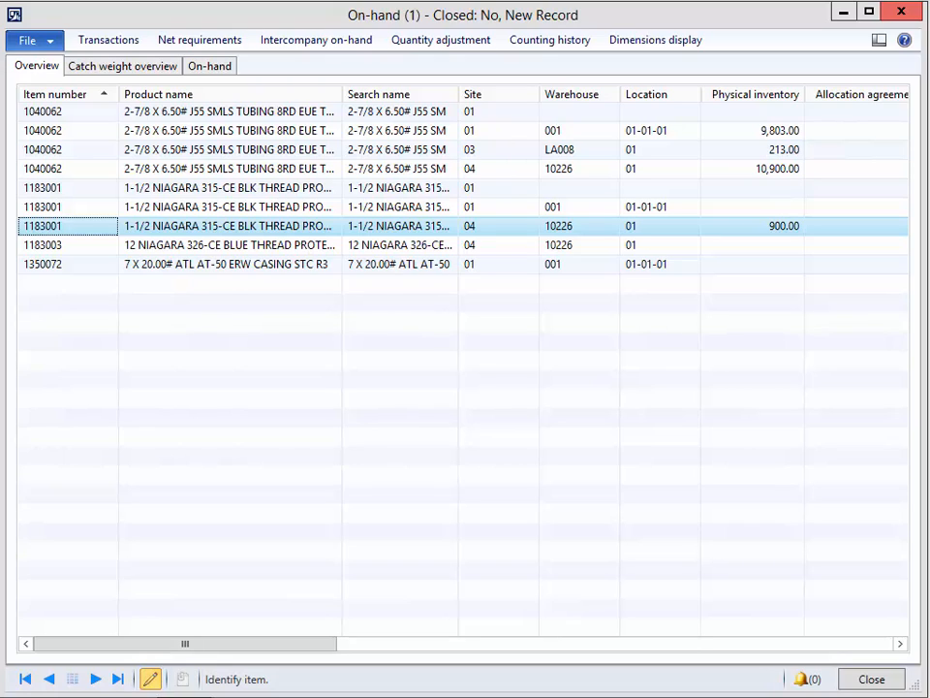
- Review the details of warehouse 10226 from item 1183001's on-hand line, checking its vendor account and VMI setting
click(660, 227)
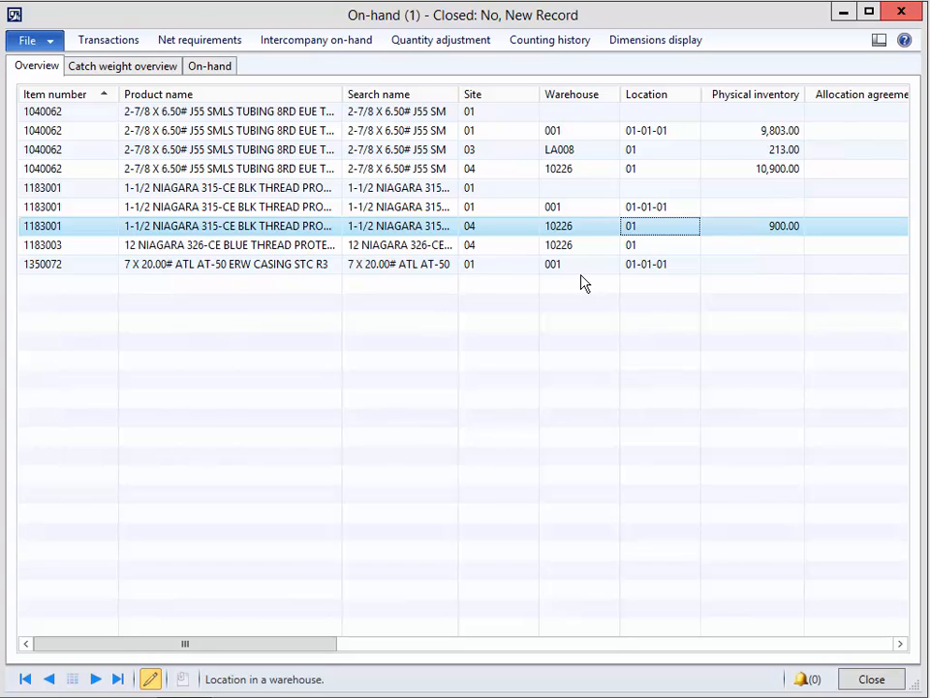
right_click(566, 228)
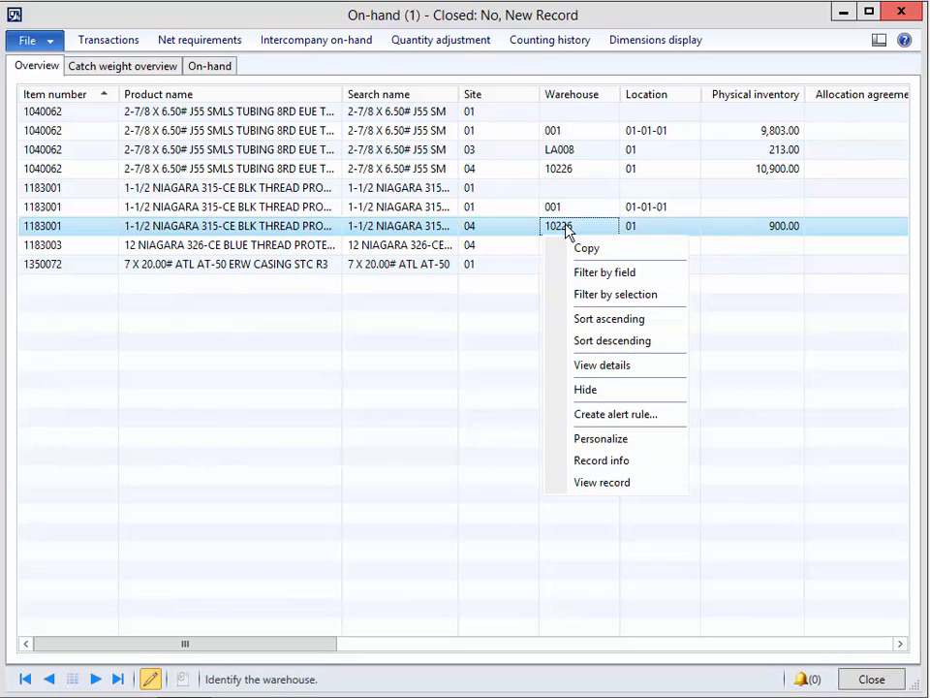
click(595, 367)
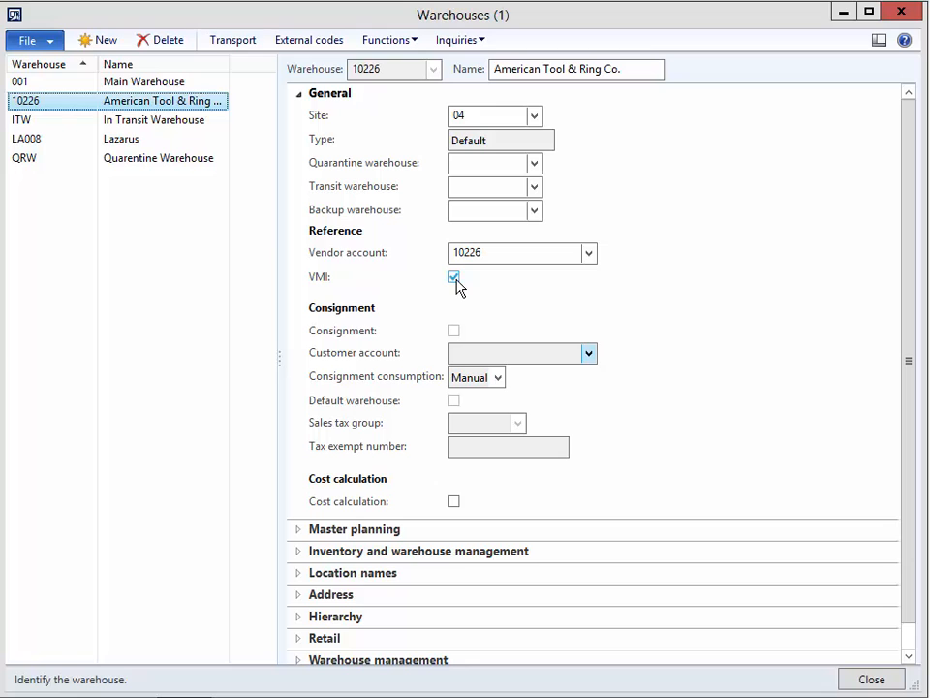
click(897, 14)
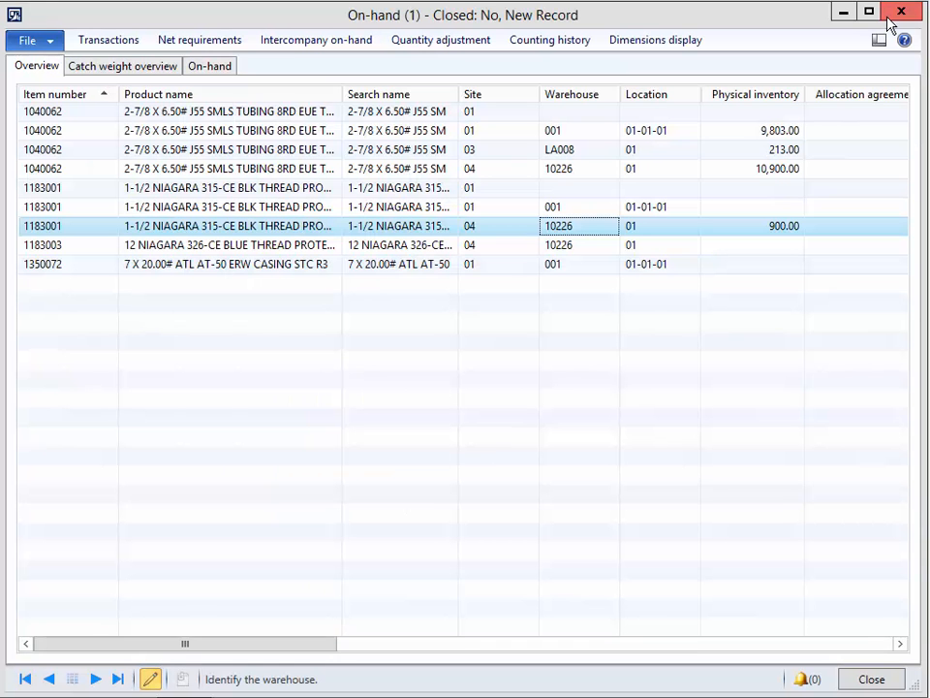
- Review the purchase details of released product 1183001, checking its assigned vendor and Vendor Managed Inventory setting
click(54, 231)
right_click(56, 233)
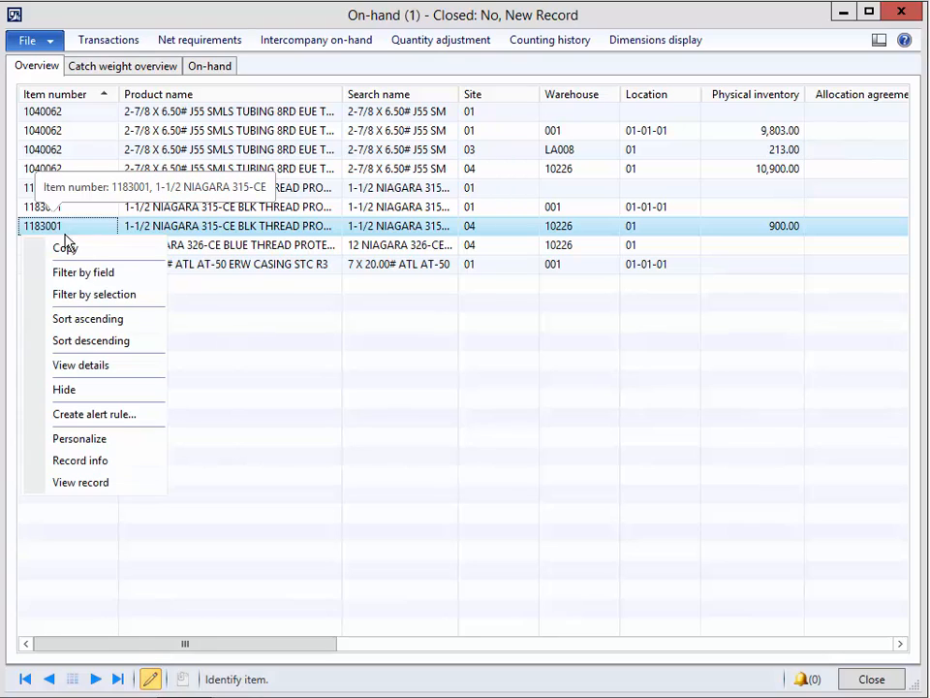
click(98, 367)
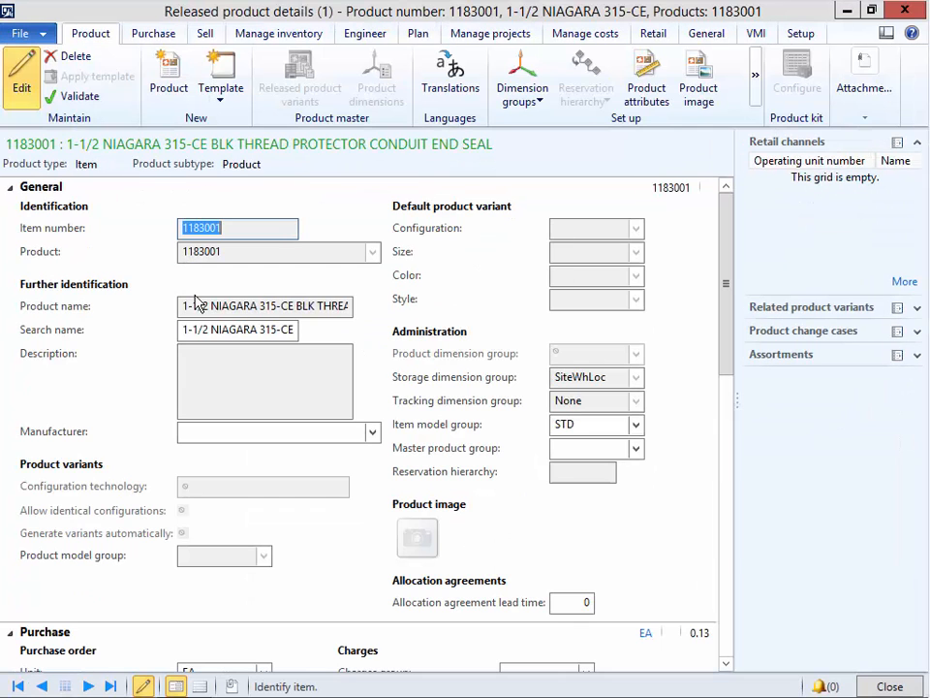
click(11, 187)
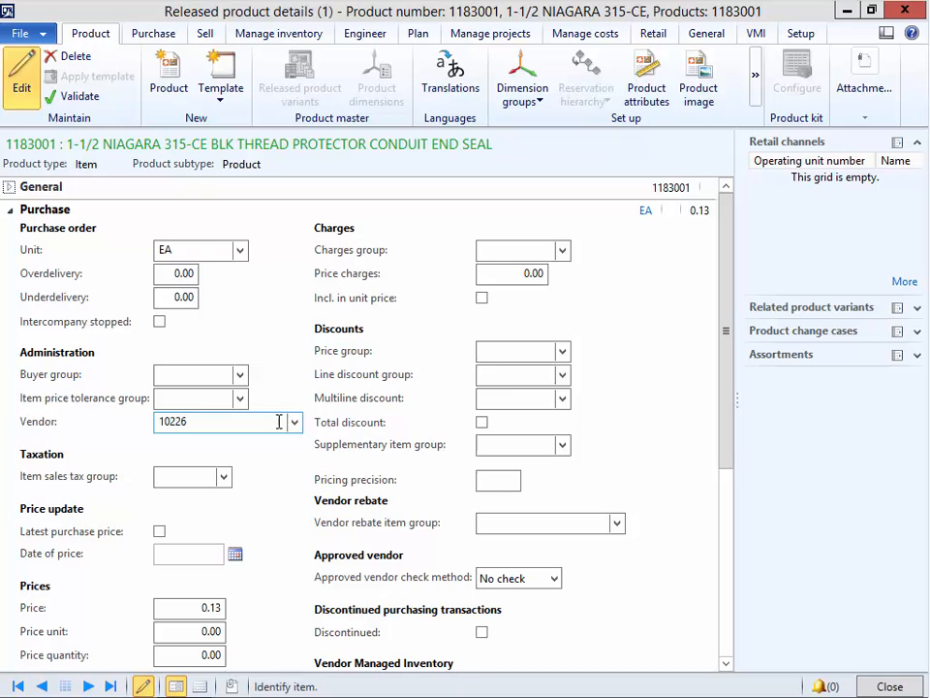
mouse_move(288, 423)
scroll(407, 485, down, 3)
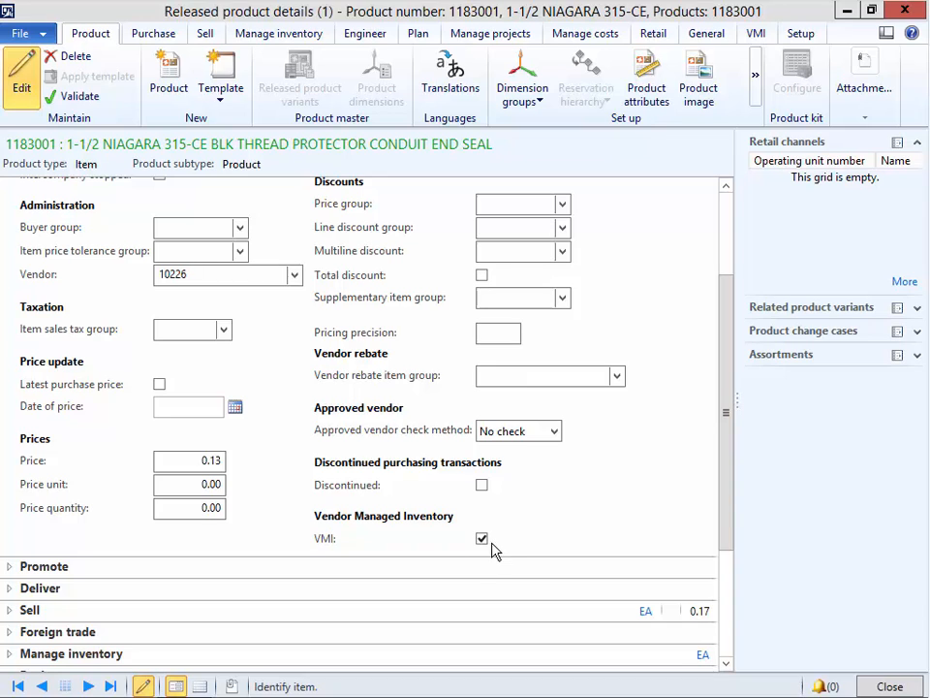
scroll(416, 382, up, 3)
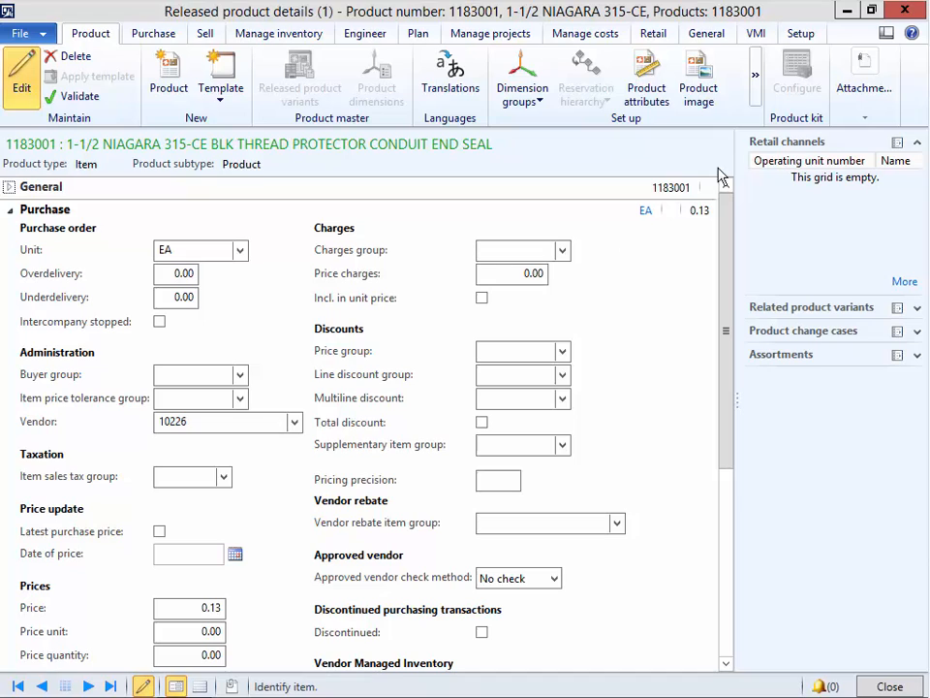
- Post a VMI replenishment of 100 EA for item 1183001 in warehouse 10226 and return to the on-hand list
click(755, 35)
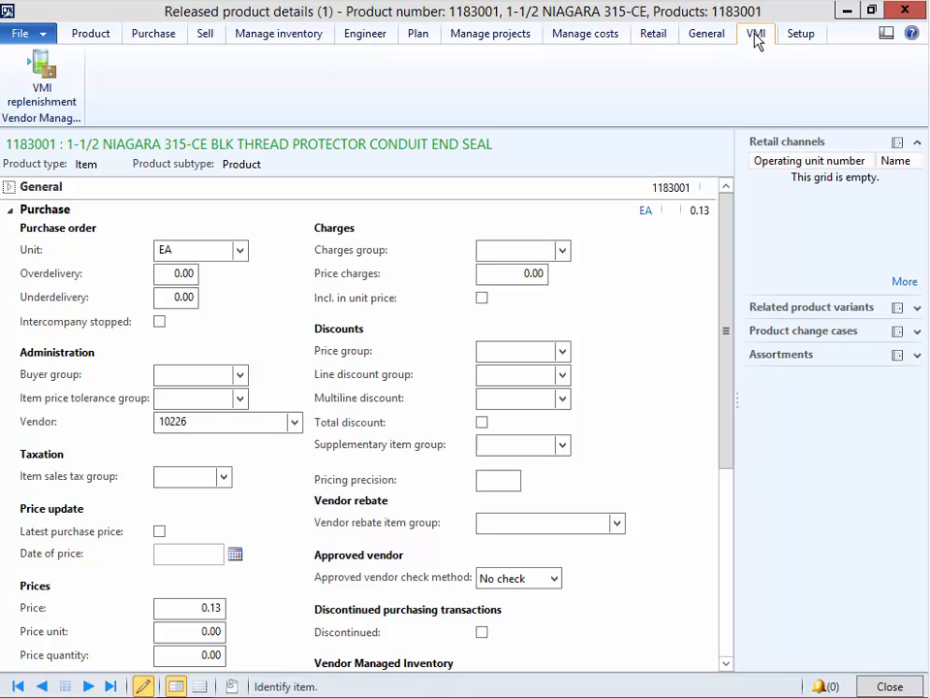
click(53, 89)
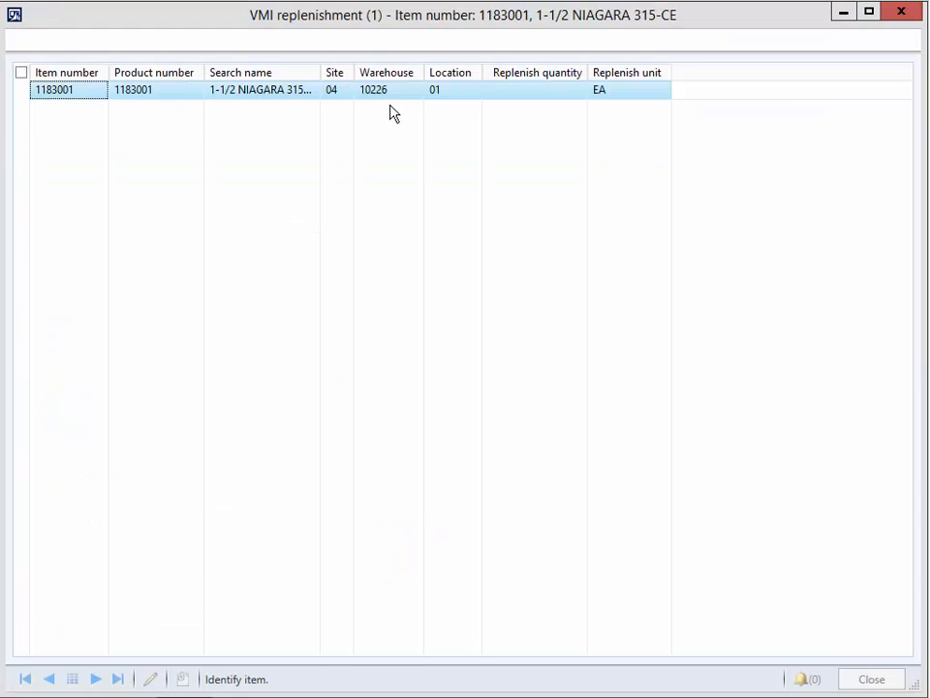
click(498, 95)
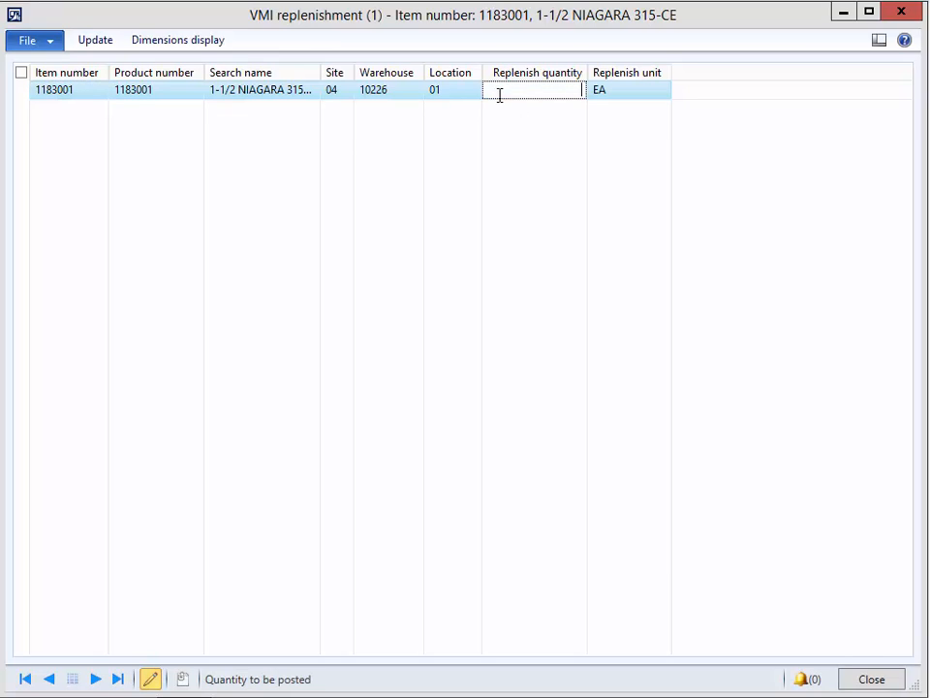
text(100)
click(94, 41)
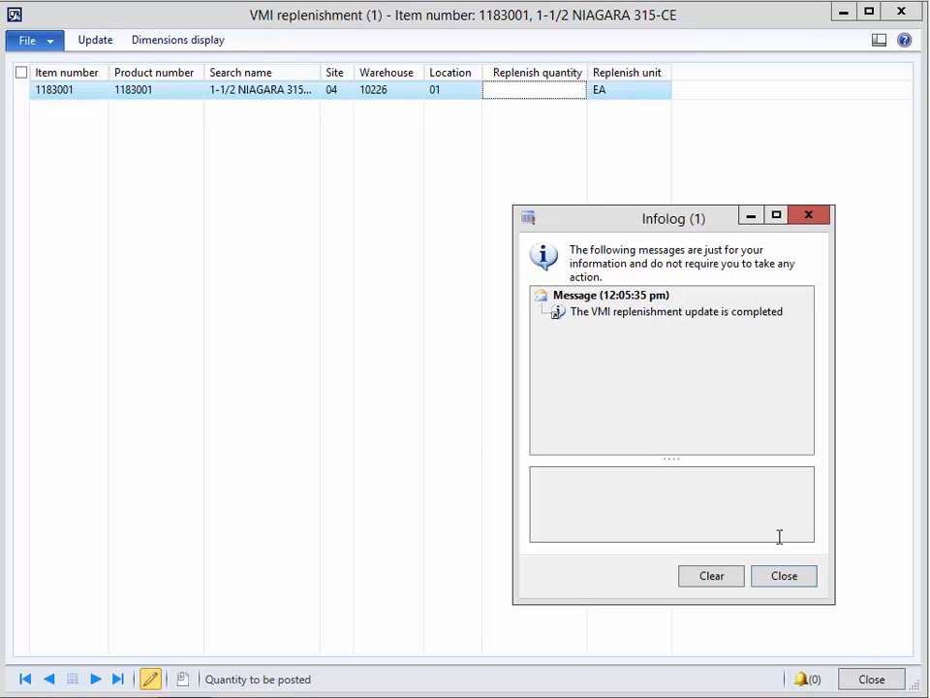
click(787, 577)
click(874, 679)
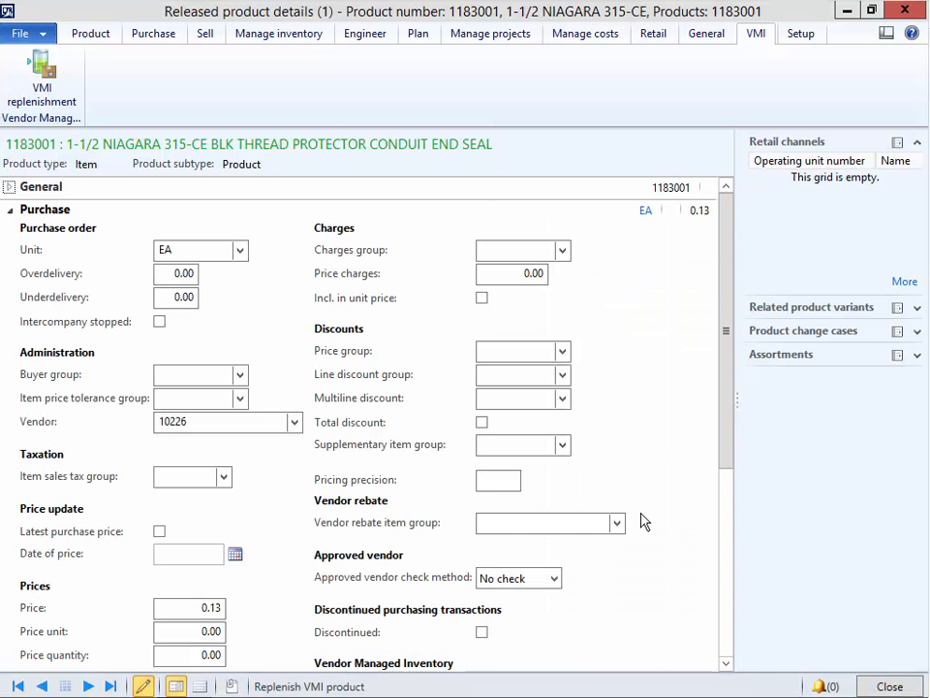
click(901, 10)
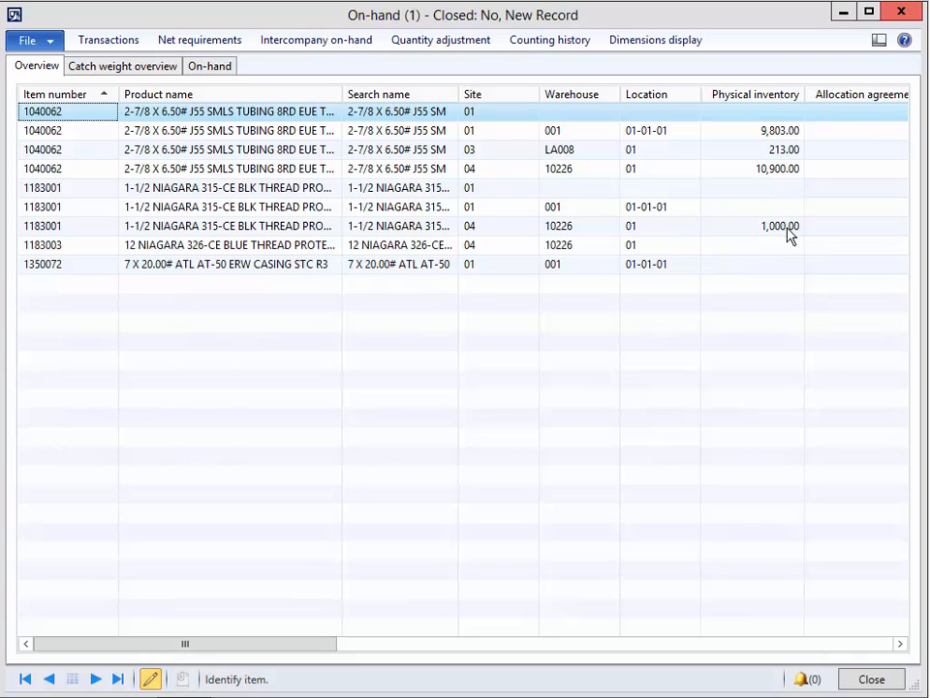
- Check the inventory transactions behind item 1183001's on-hand stock at site 04, warehouse 10226
click(722, 229)
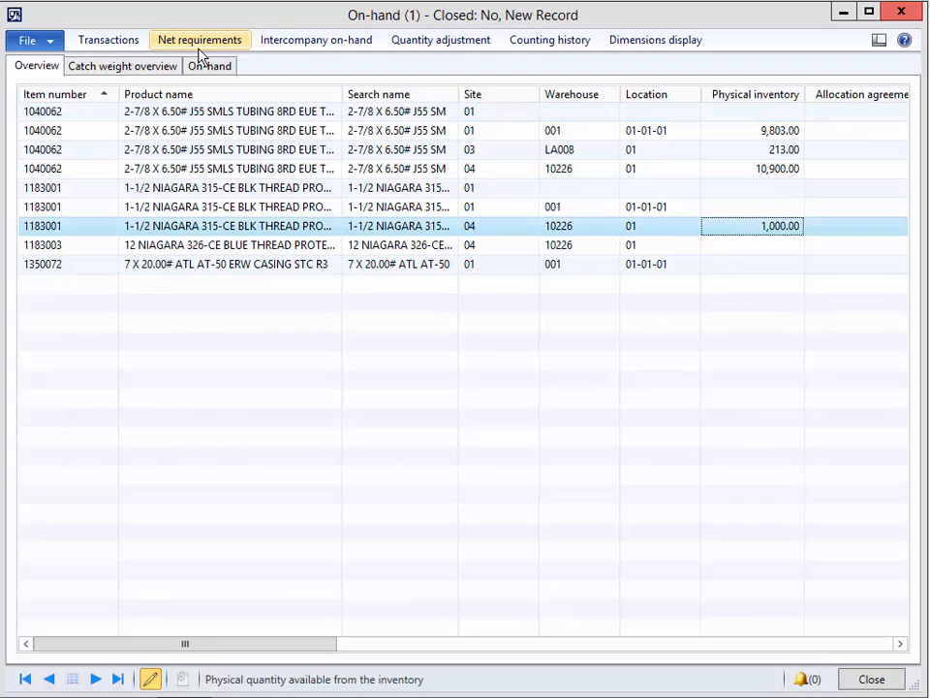
click(121, 45)
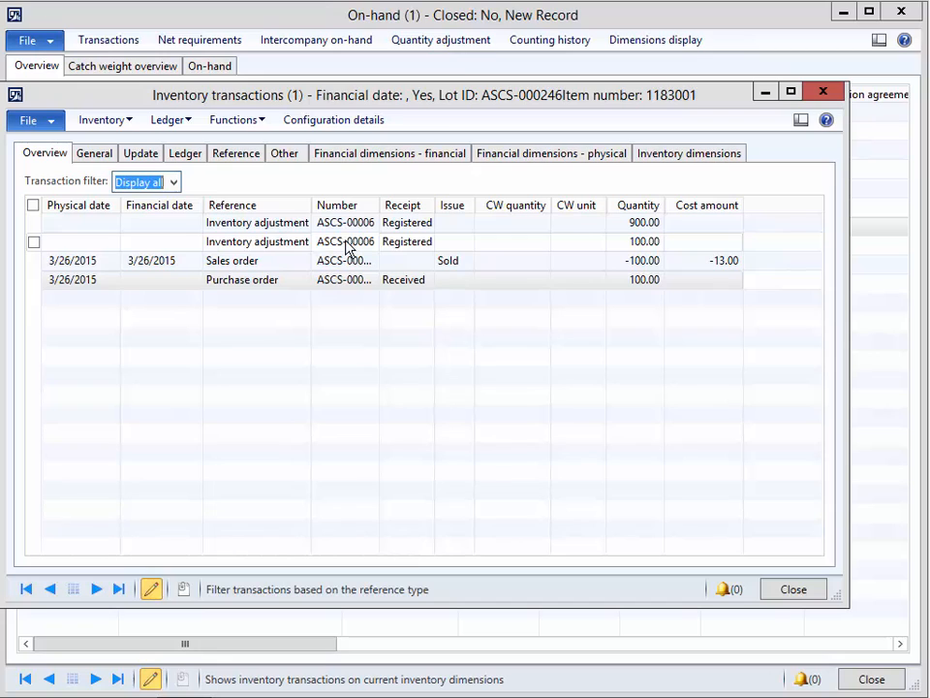
click(823, 91)
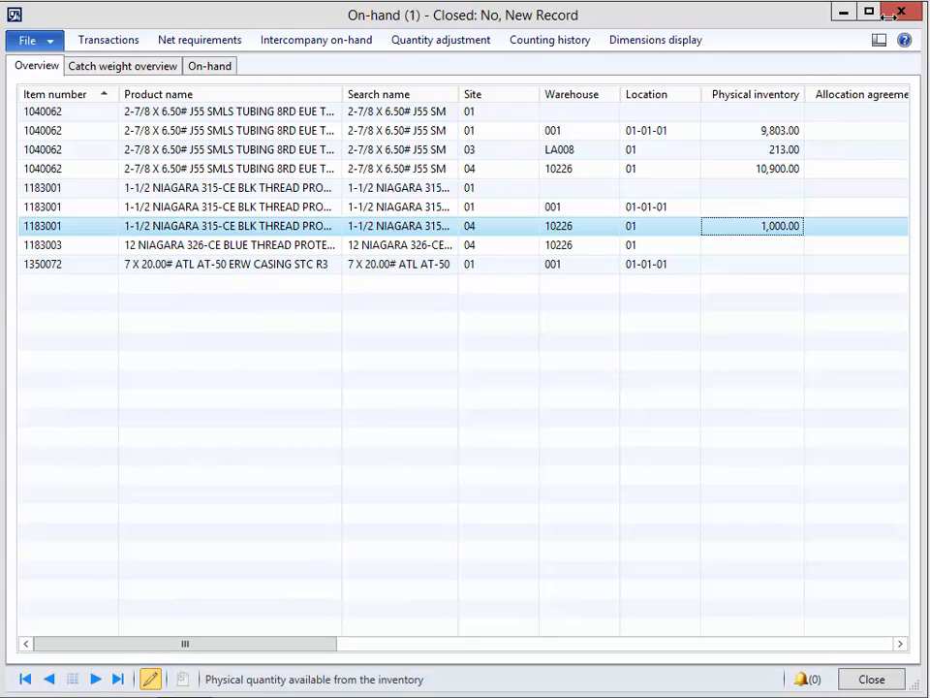
click(844, 13)
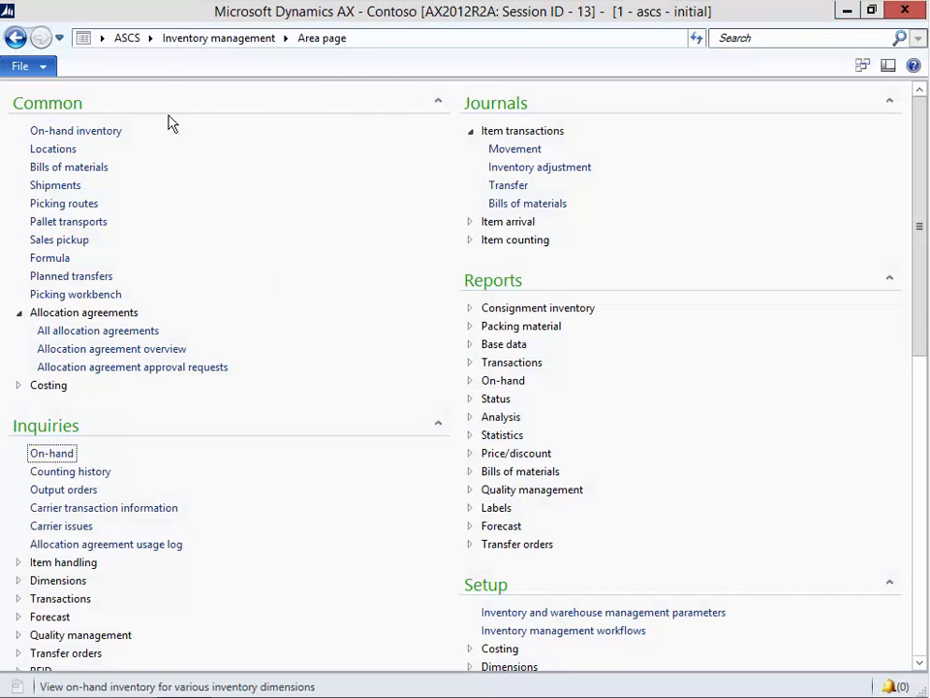
- Start a new sales order from the Sales and marketing list of all sales orders for customer Richs/ Dept 0480 $
click(150, 38)
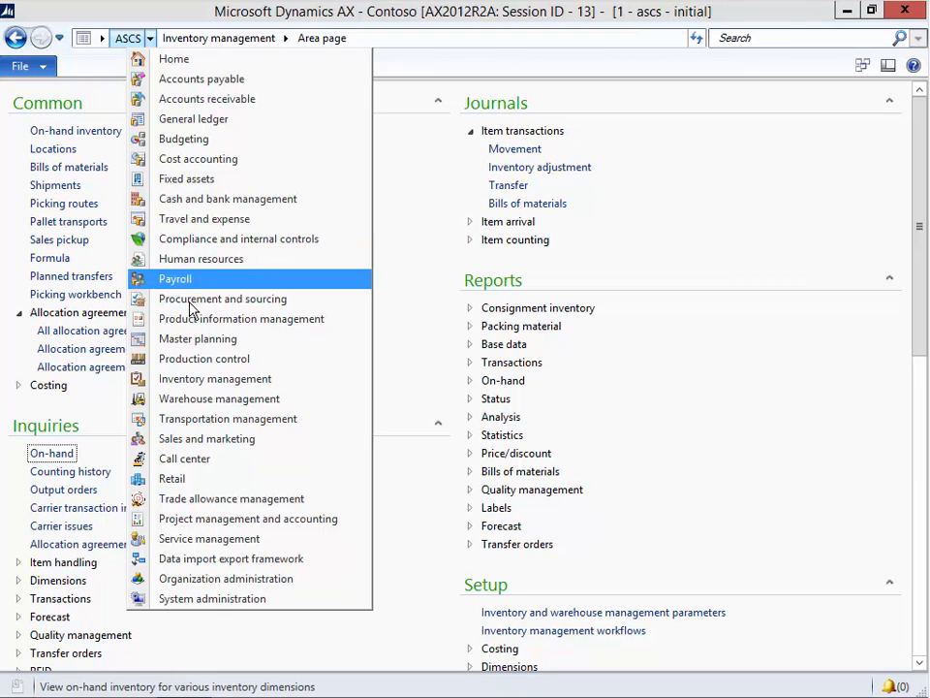
click(209, 442)
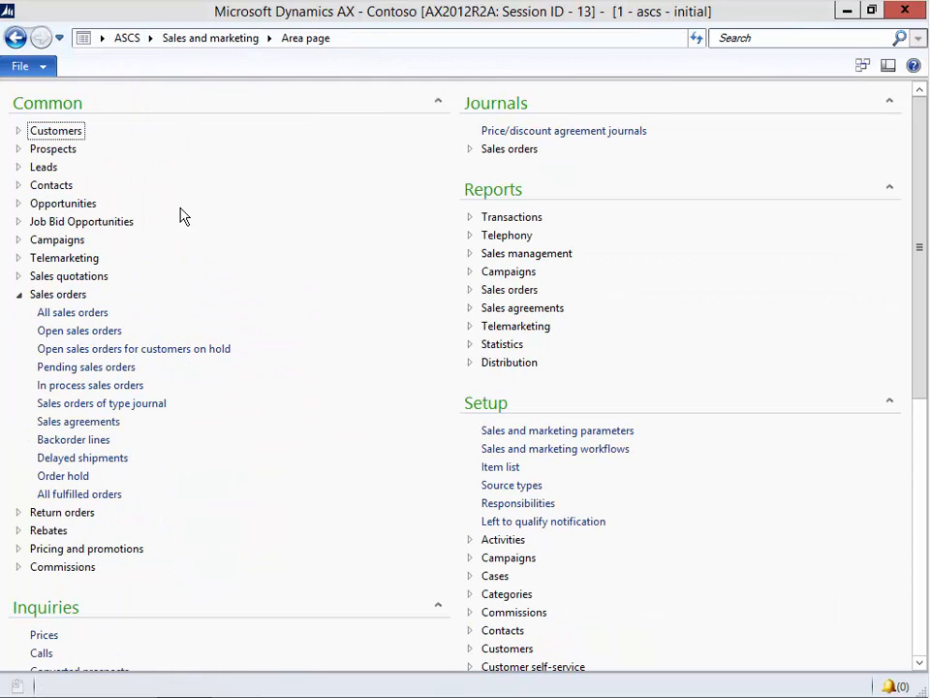
click(85, 311)
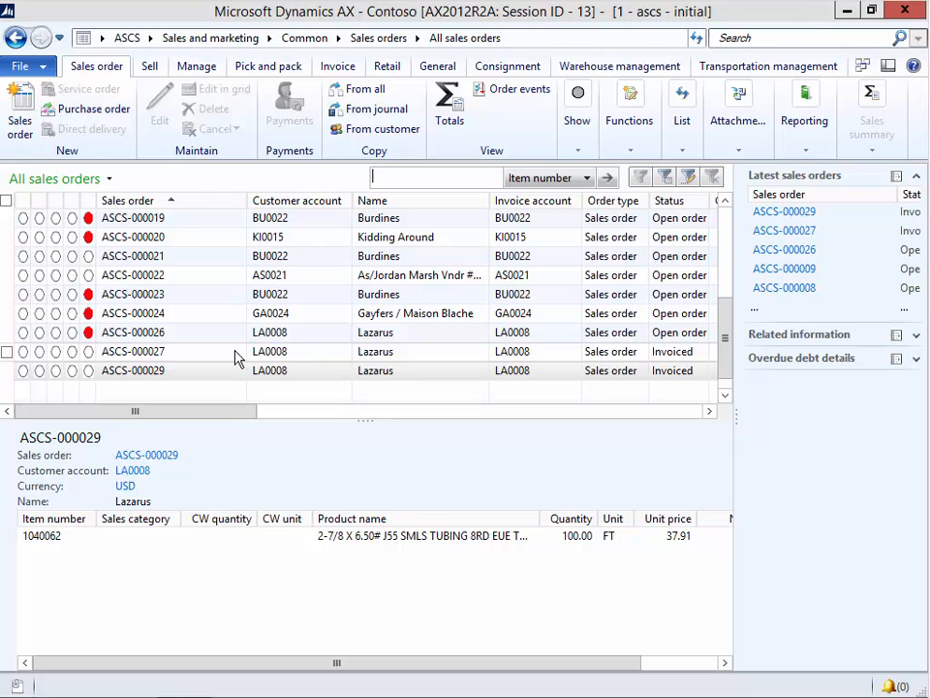
click(27, 113)
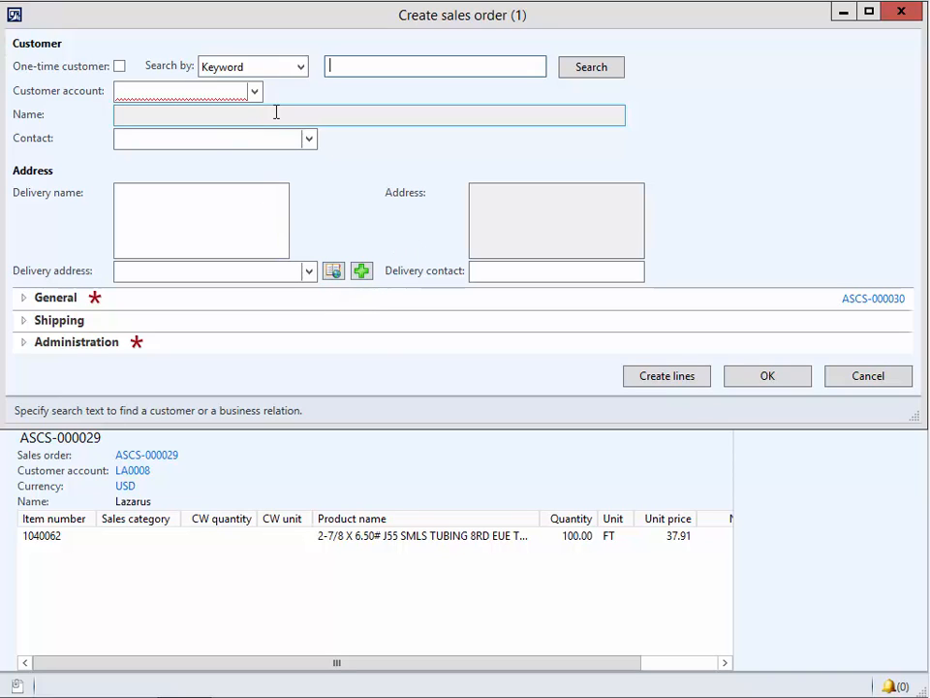
click(254, 91)
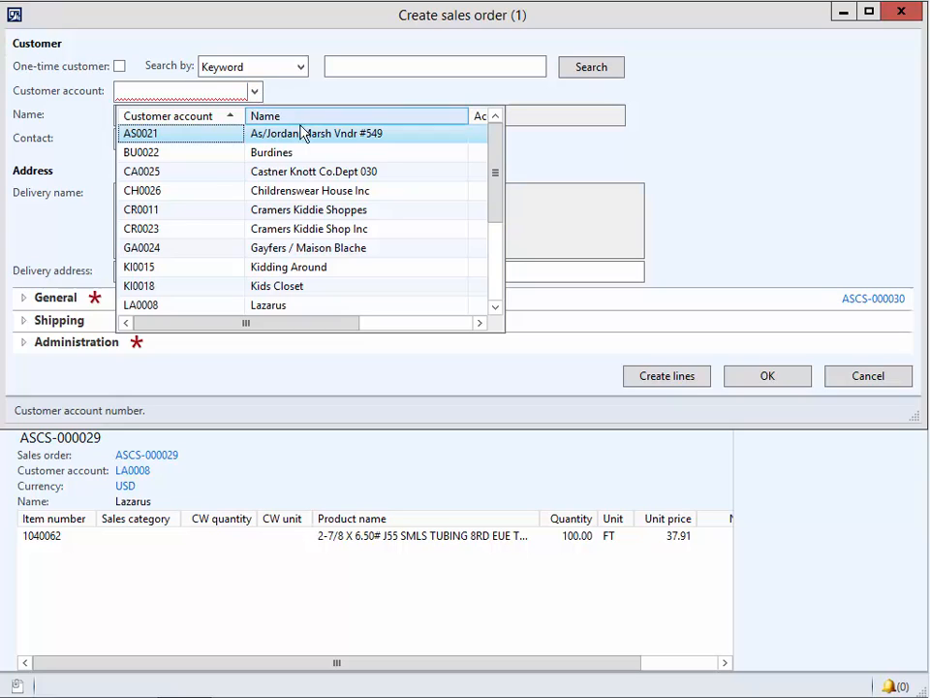
scroll(326, 229, down, 2)
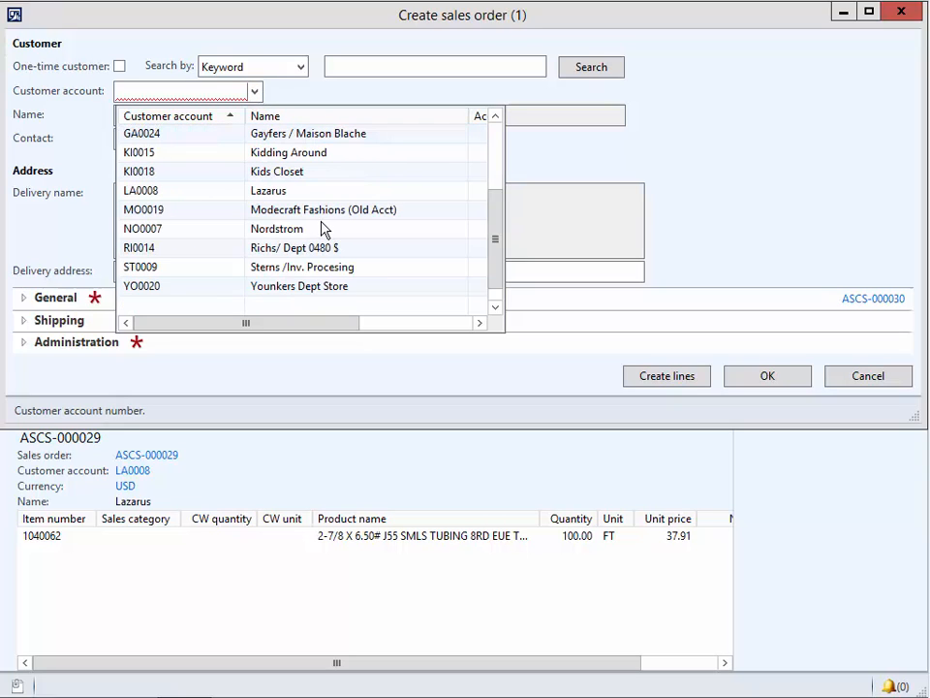
click(300, 248)
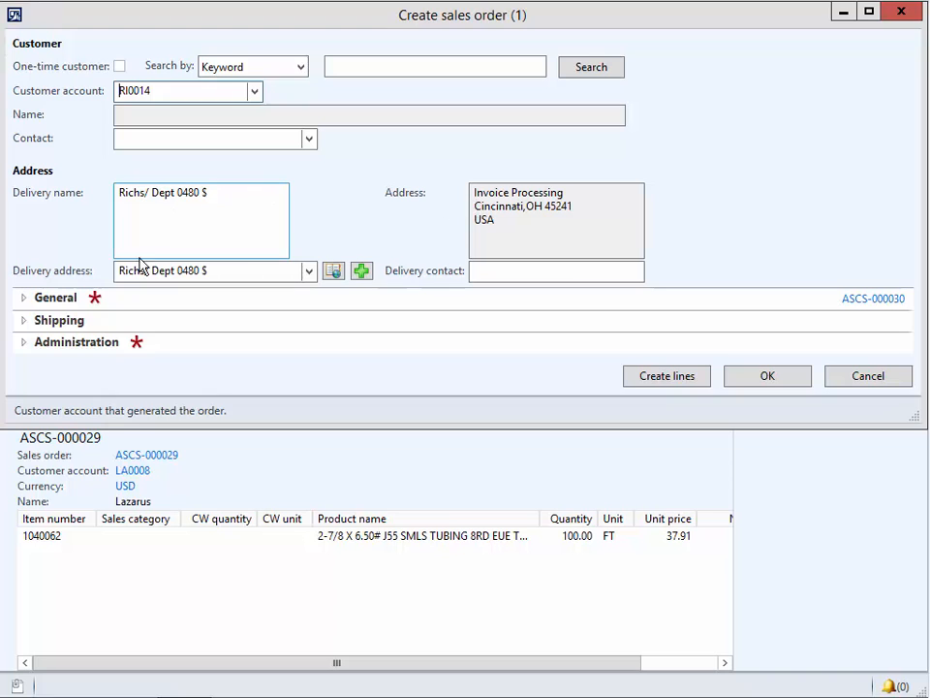
- Set the new order's site to 04 and warehouse to 10226, and create the sales order
click(24, 299)
click(758, 339)
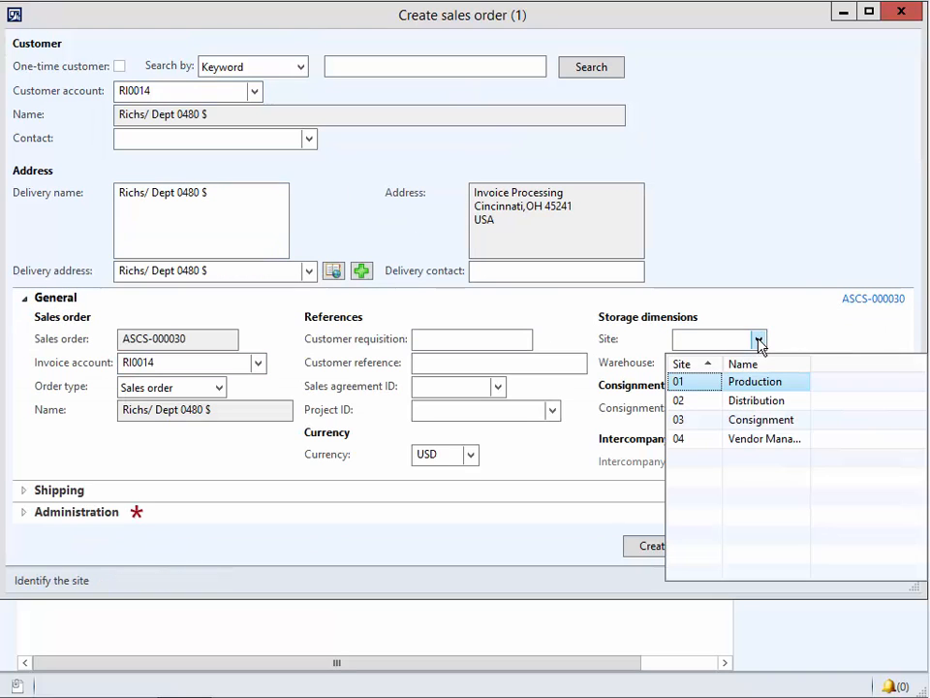
click(704, 439)
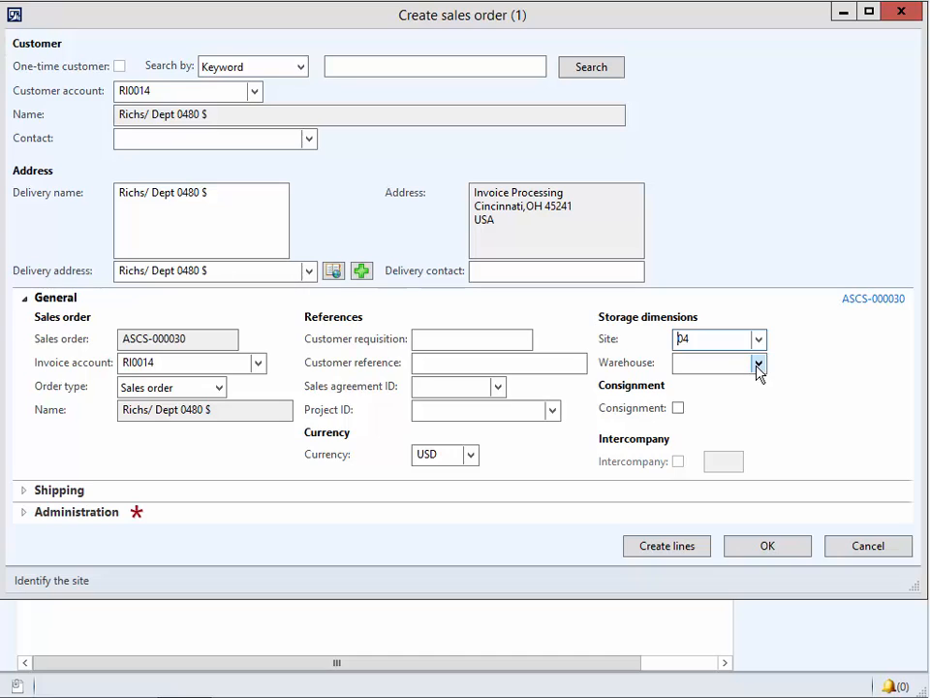
click(758, 362)
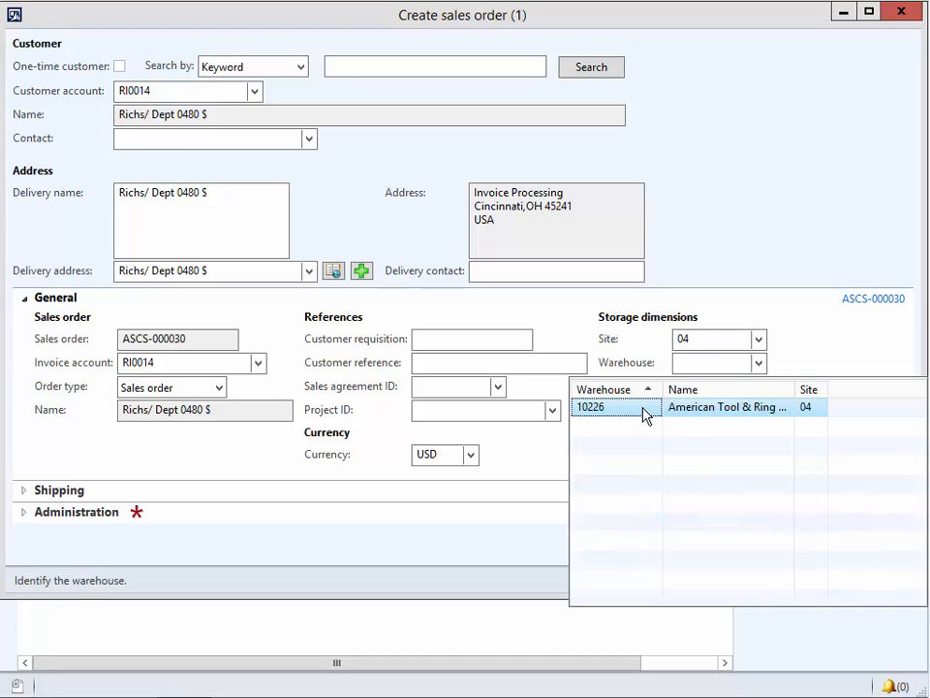
click(646, 414)
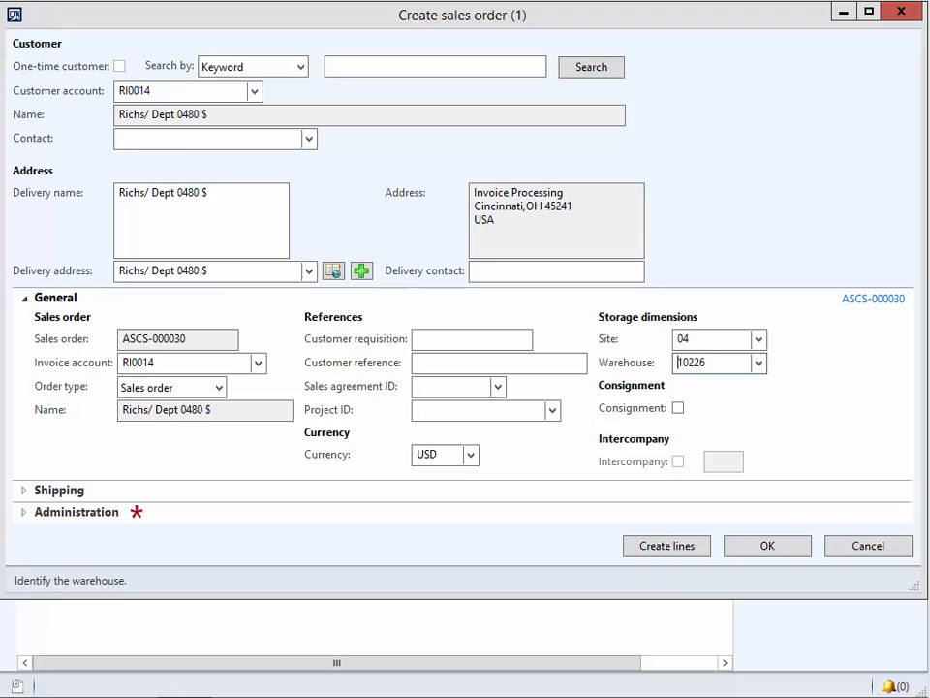
key(Tab)
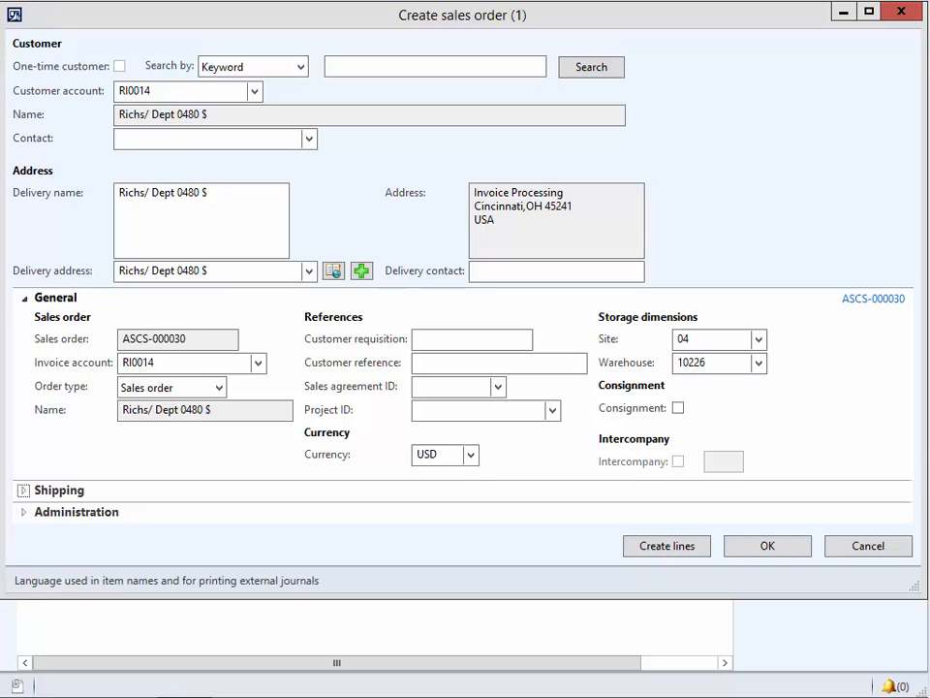
click(766, 556)
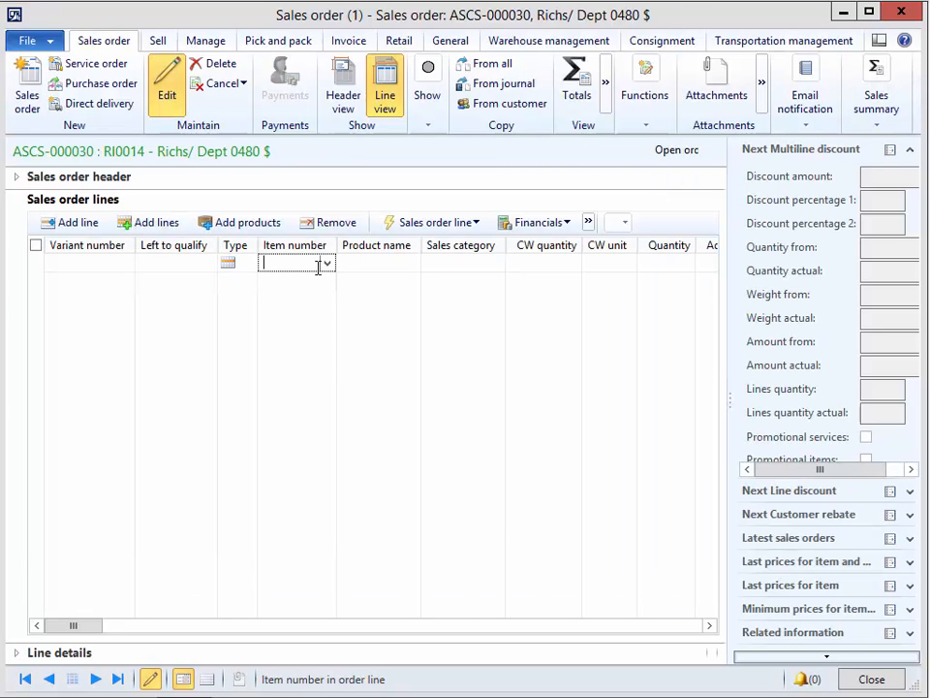
- Enter item 1183001 with a quantity of 100 on the first sales order line and save it
text(1183001)
key(Tab)
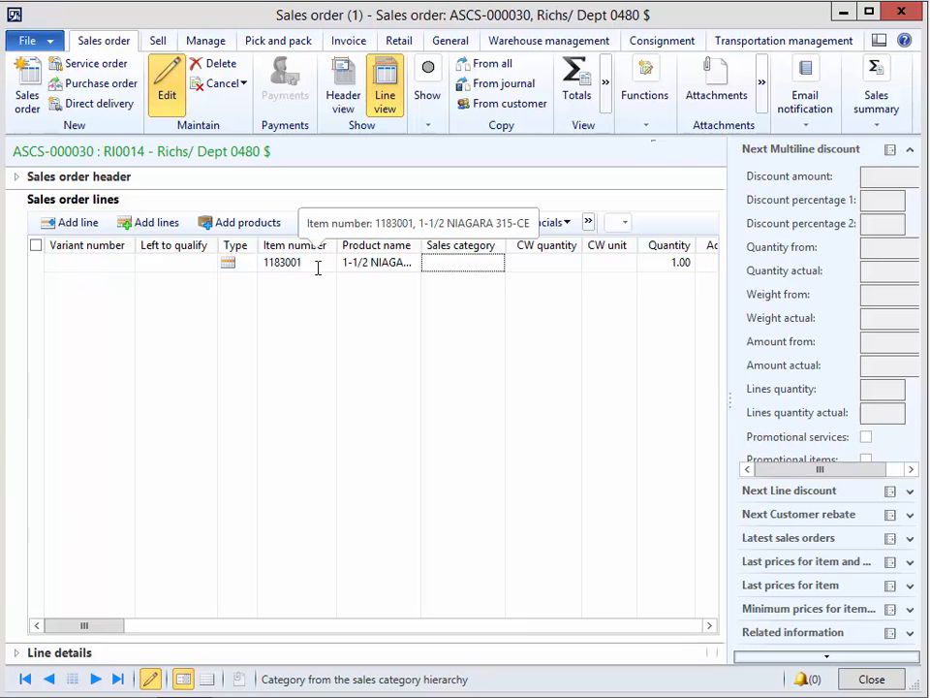
key(Tab)
text(1)
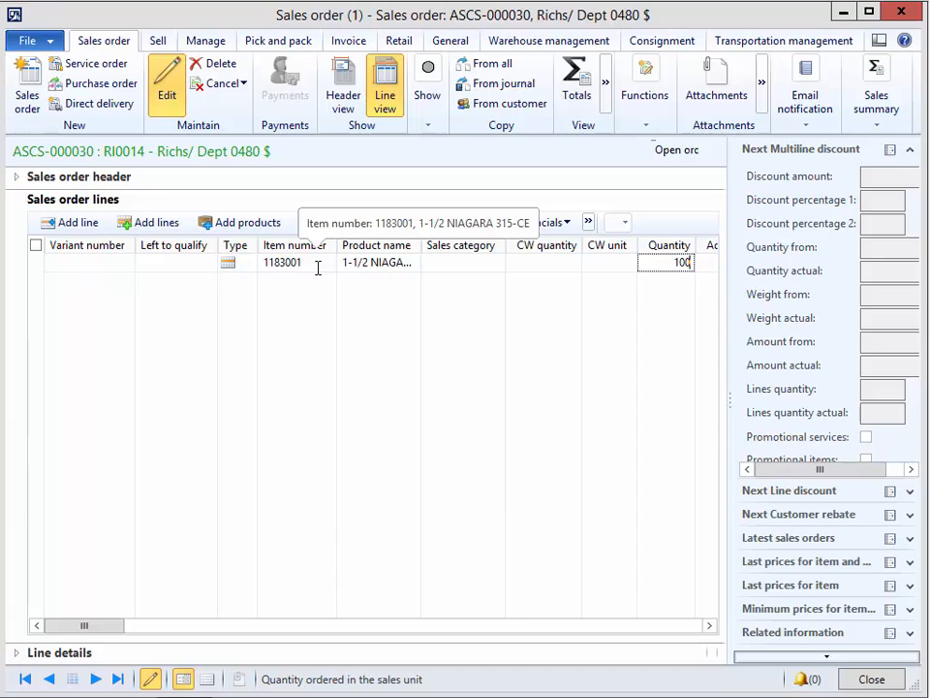
key(ctrl+s)
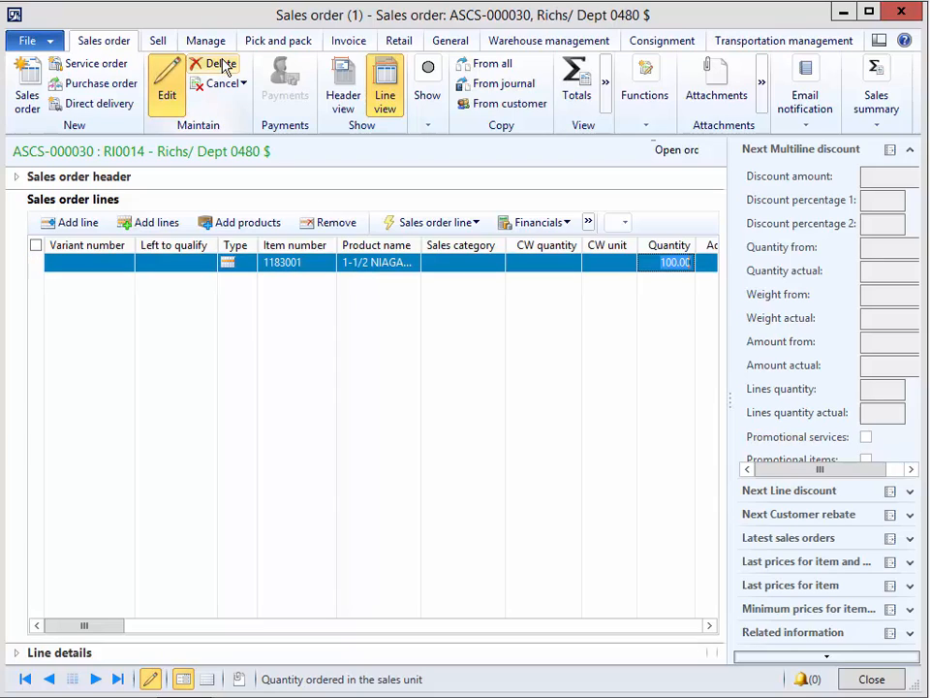
- Generate and post the sales order confirmation without printing it
click(158, 41)
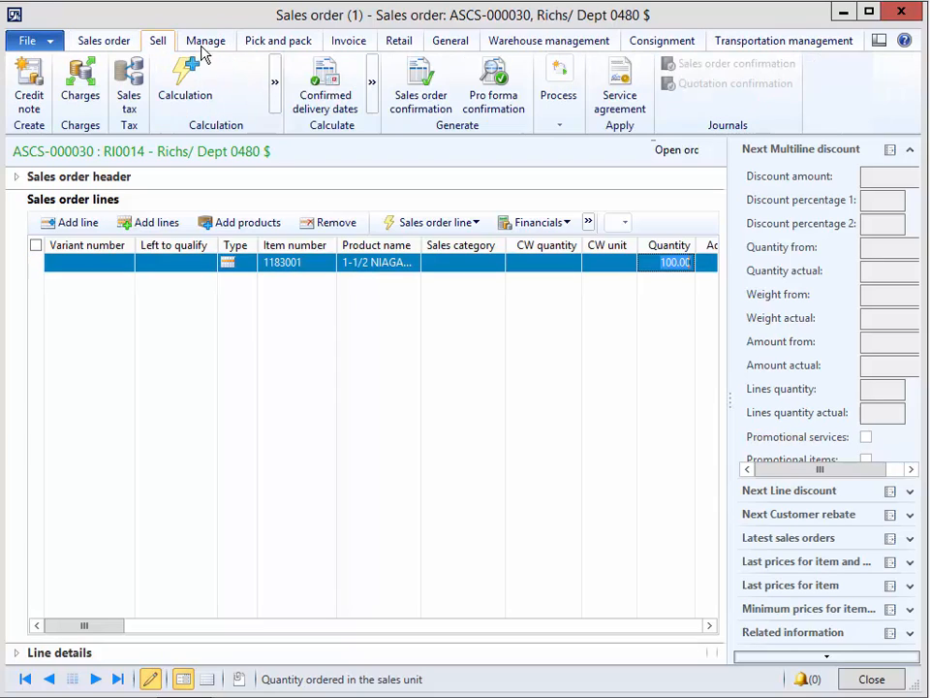
click(412, 97)
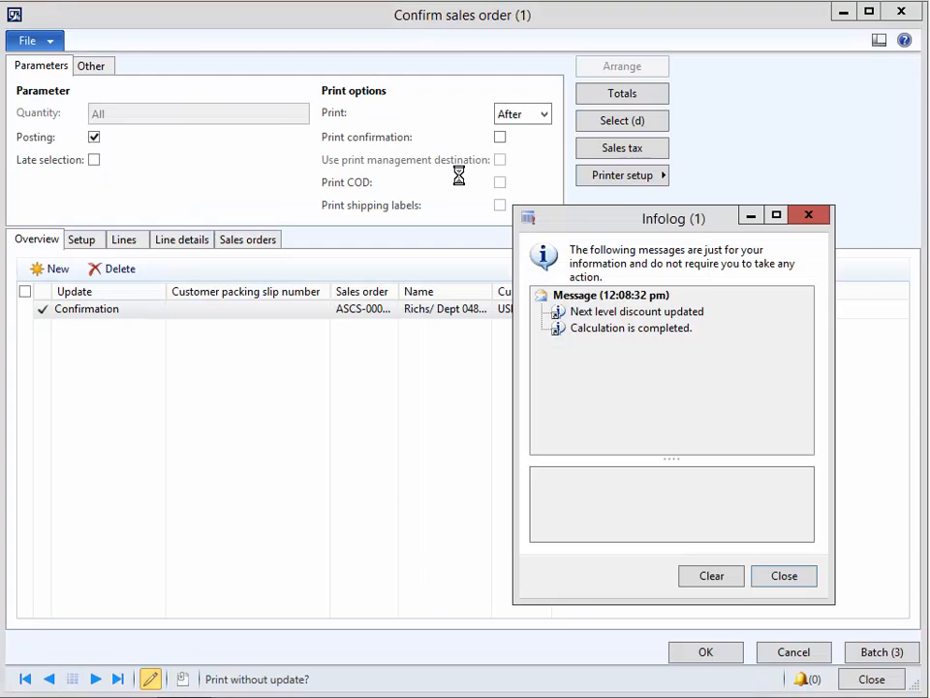
click(777, 580)
click(721, 652)
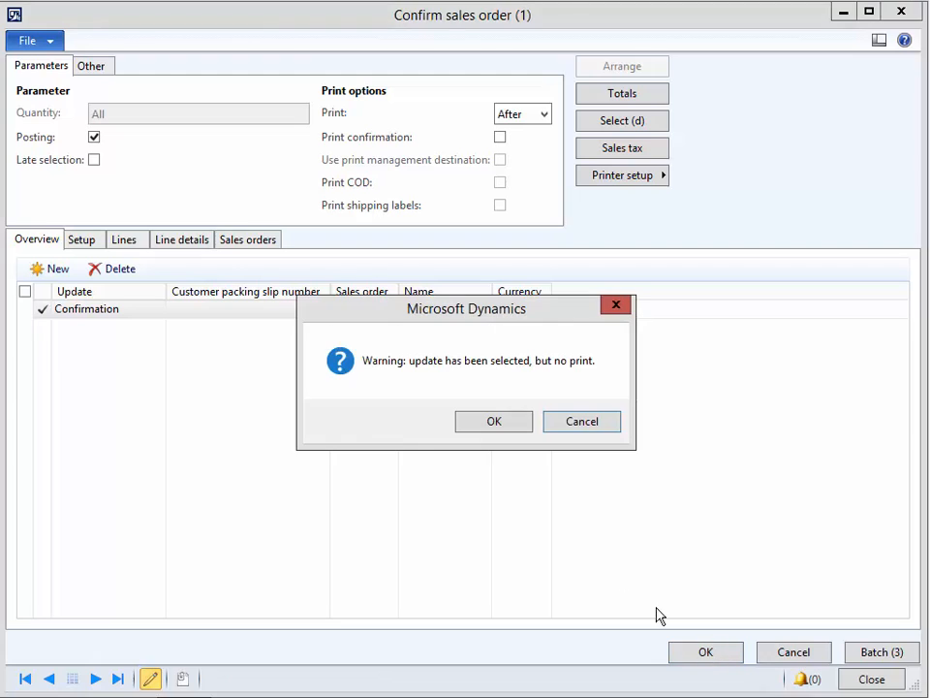
click(493, 423)
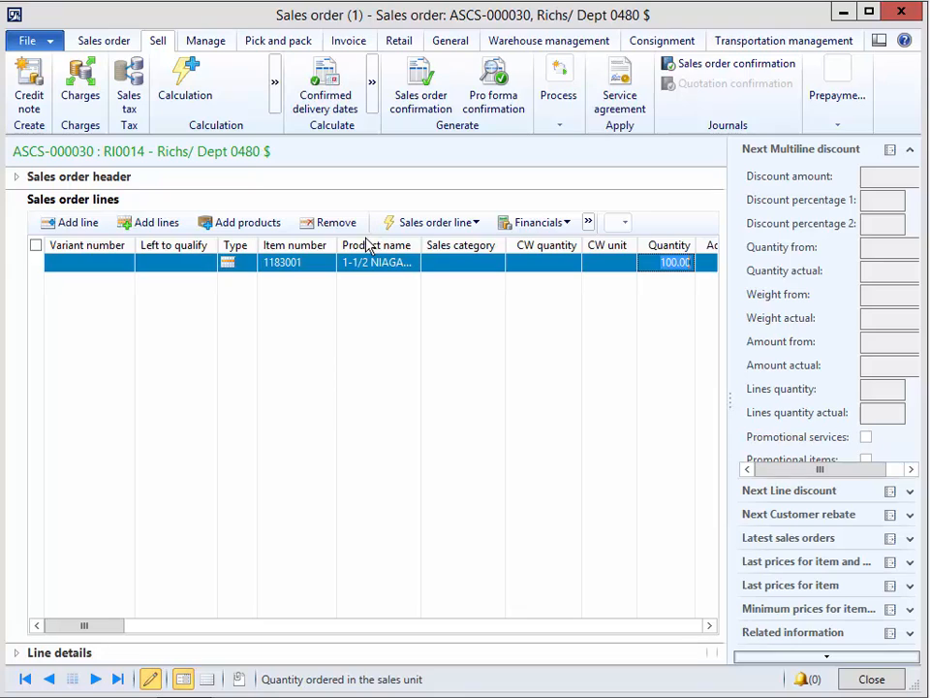
- Post the picking list for the sales order with quantity All, without printing it
click(266, 39)
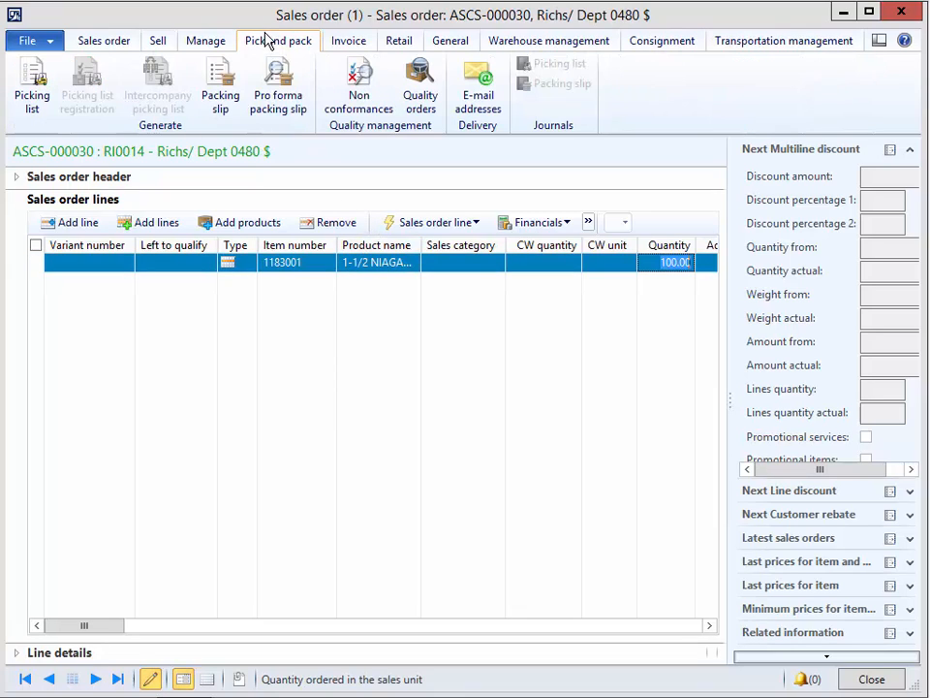
click(41, 68)
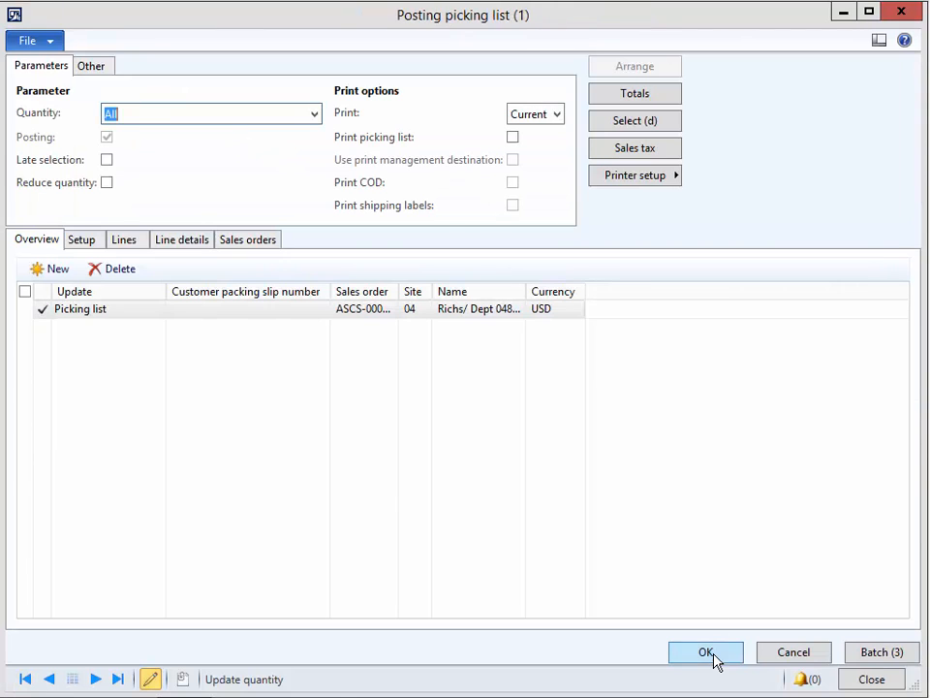
click(713, 658)
click(519, 422)
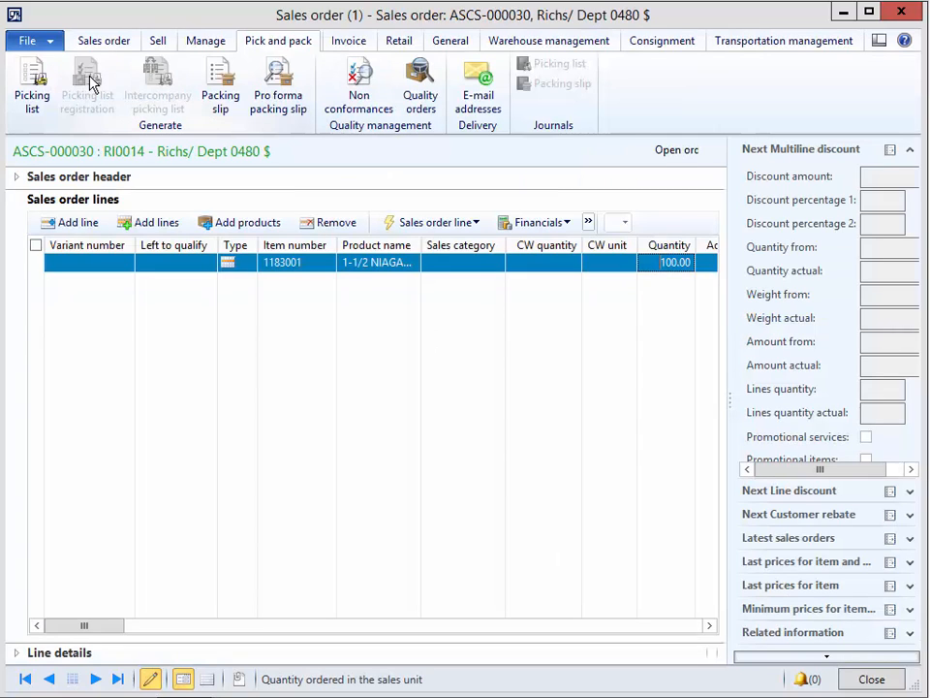
- Register the picking of item 1183001 by updating all lines of the picking route, and return to the sales order
click(86, 88)
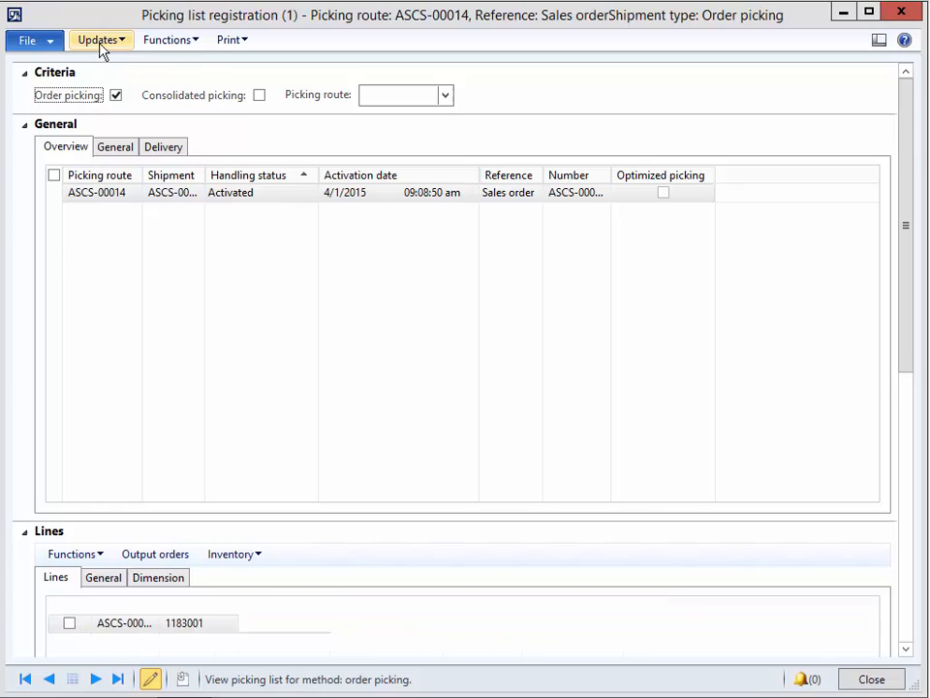
click(99, 42)
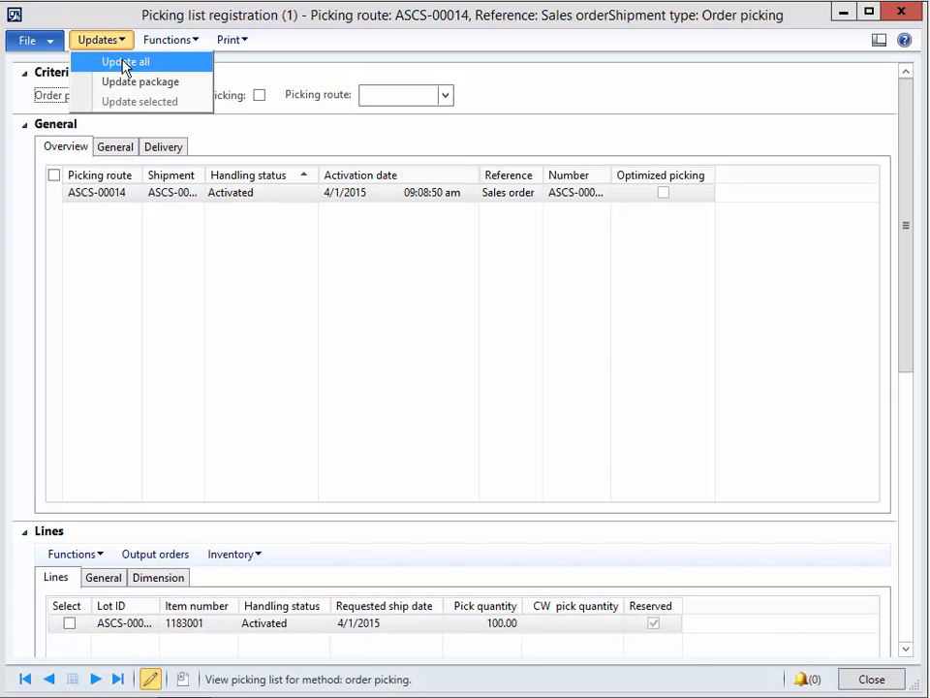
click(125, 64)
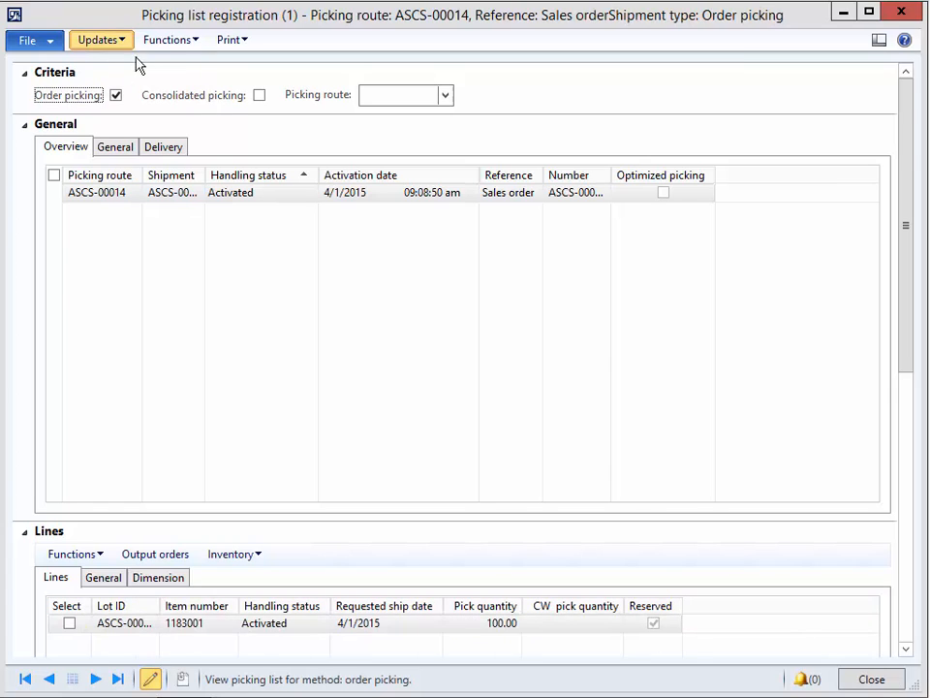
click(871, 679)
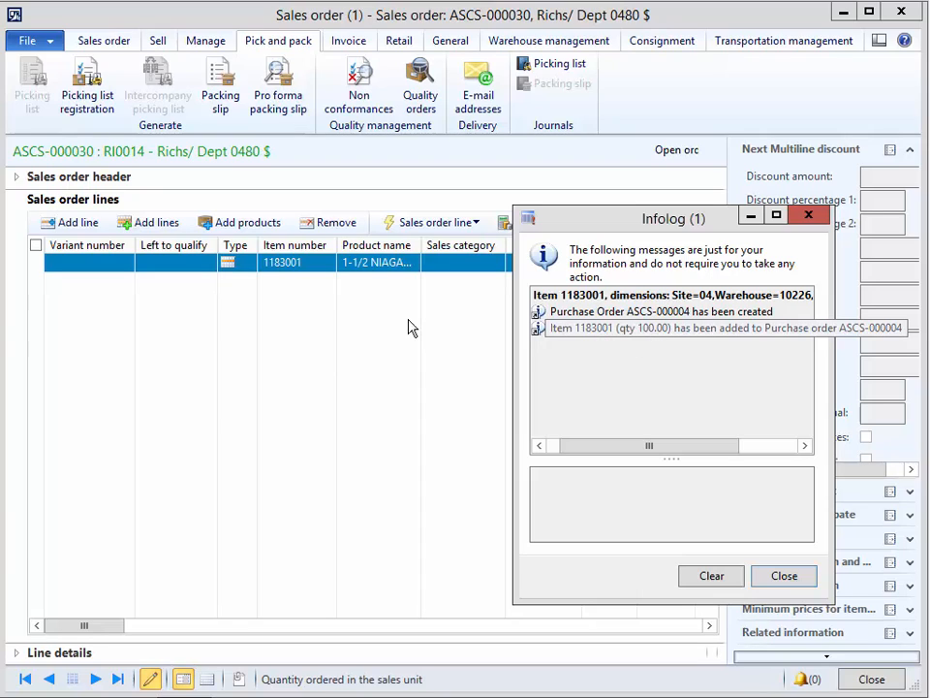
- Open the purchase order from the Infolog message to examine it, and return to the sales order
click(598, 316)
click(653, 578)
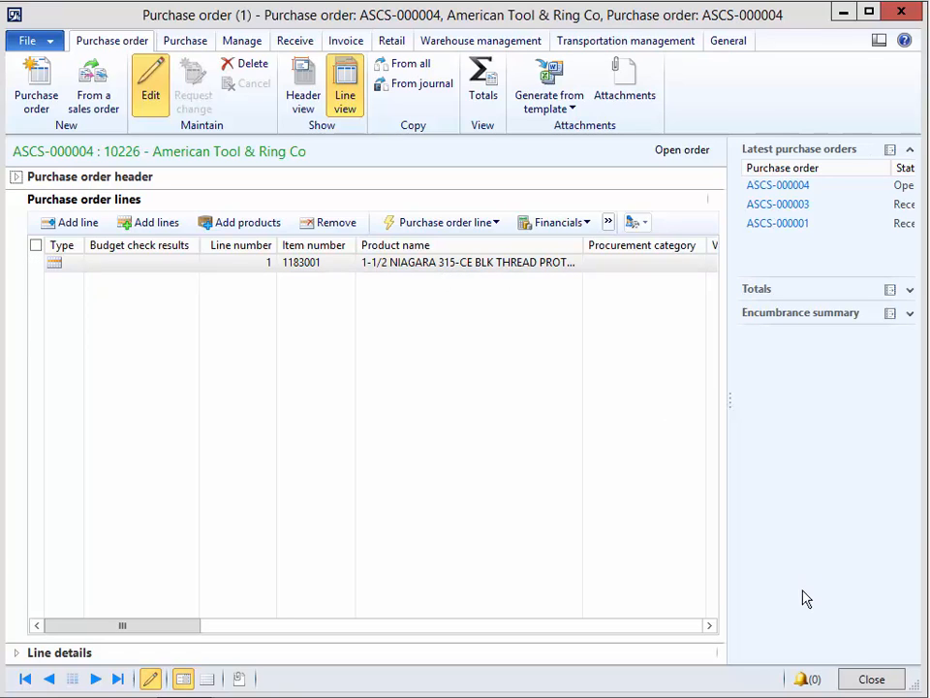
click(869, 679)
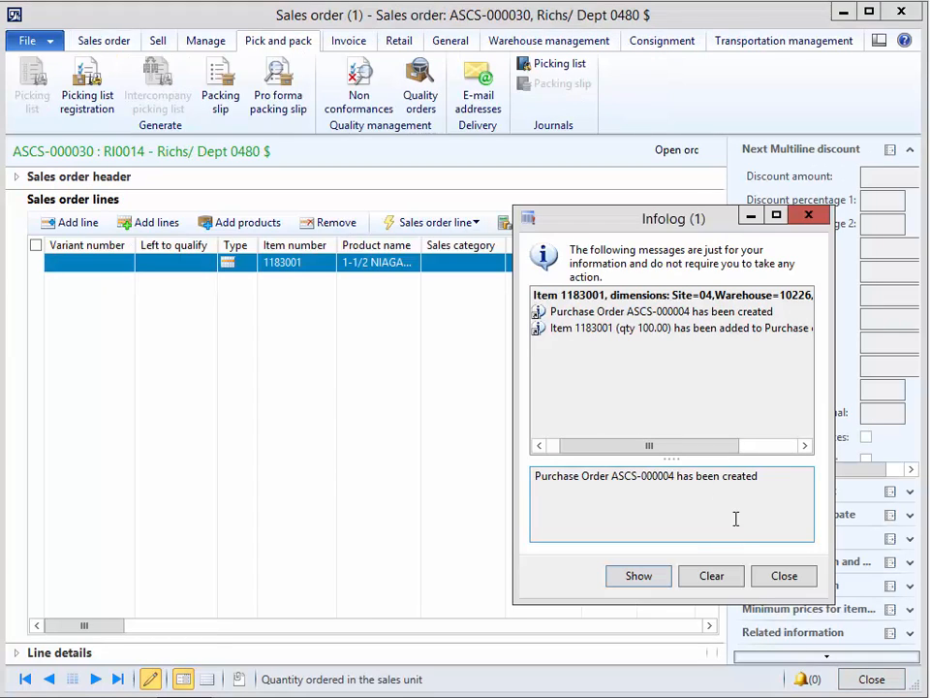
click(784, 576)
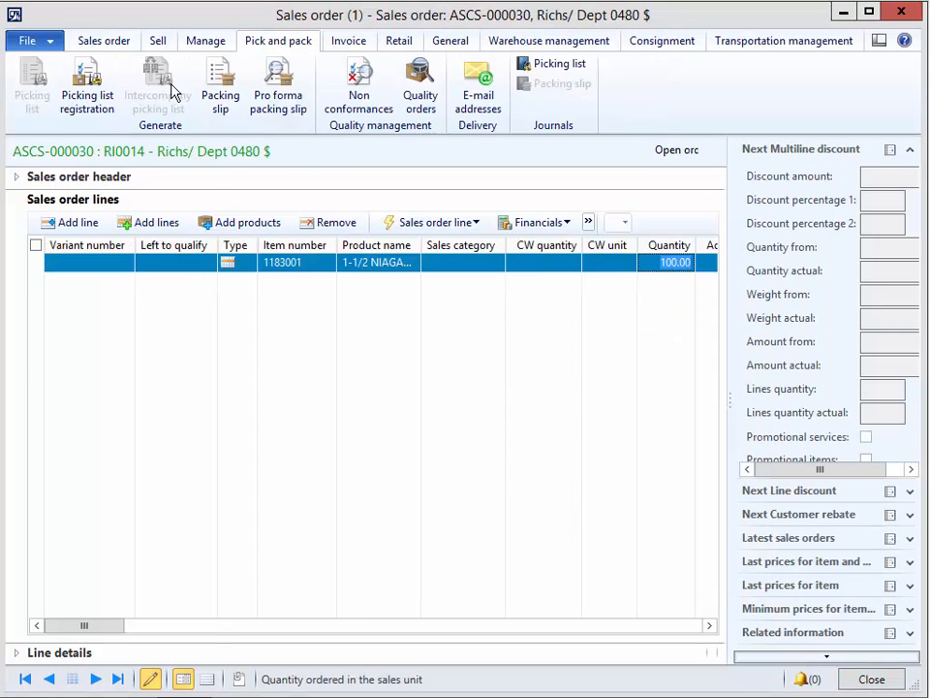
- Post the packing slip for the sales order with quantity Picked, without printing it
click(208, 85)
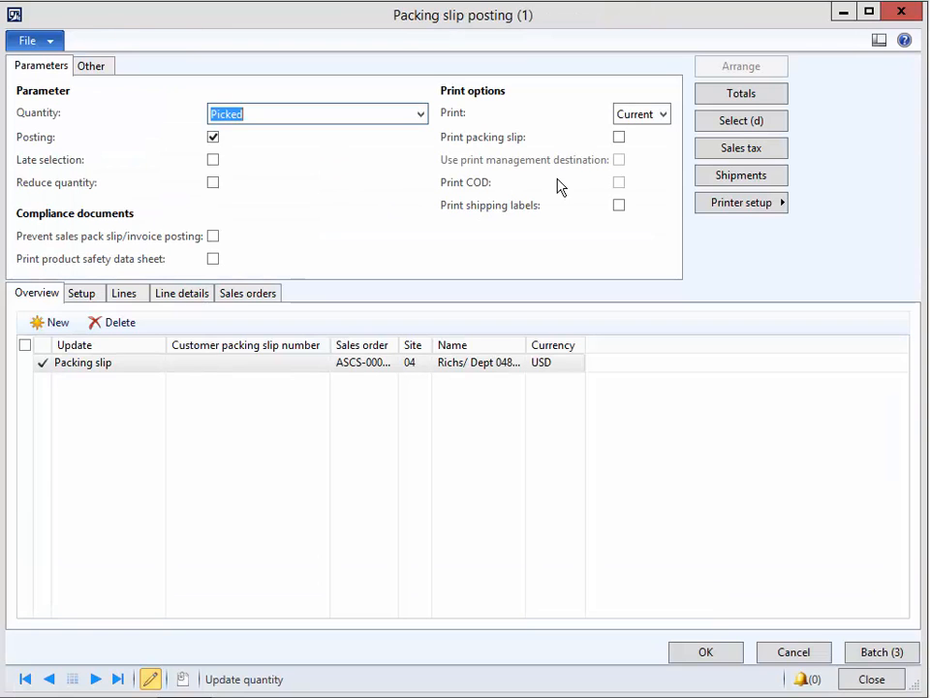
click(707, 652)
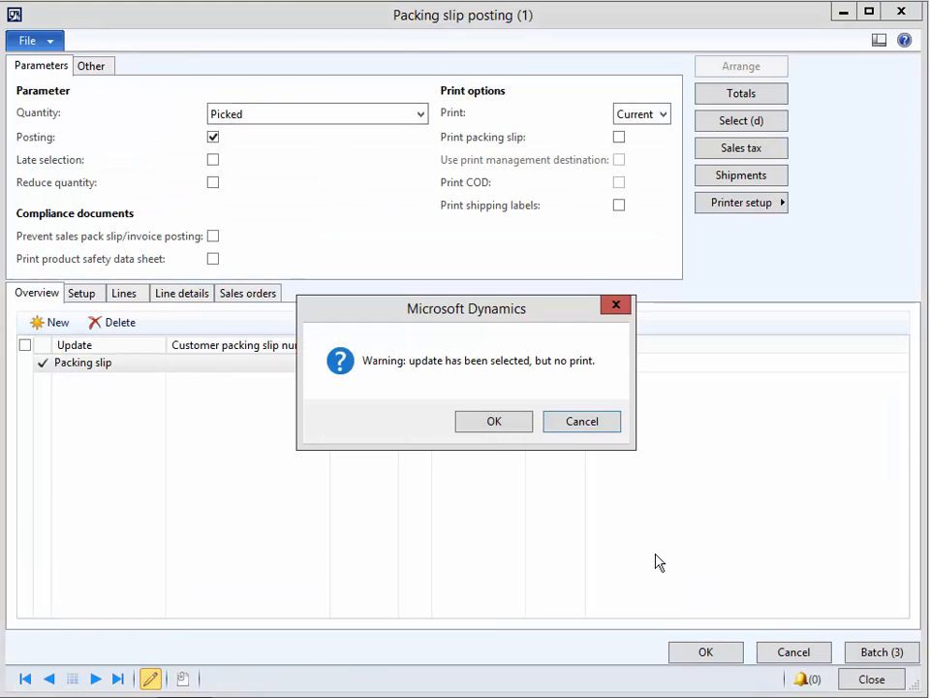
click(491, 423)
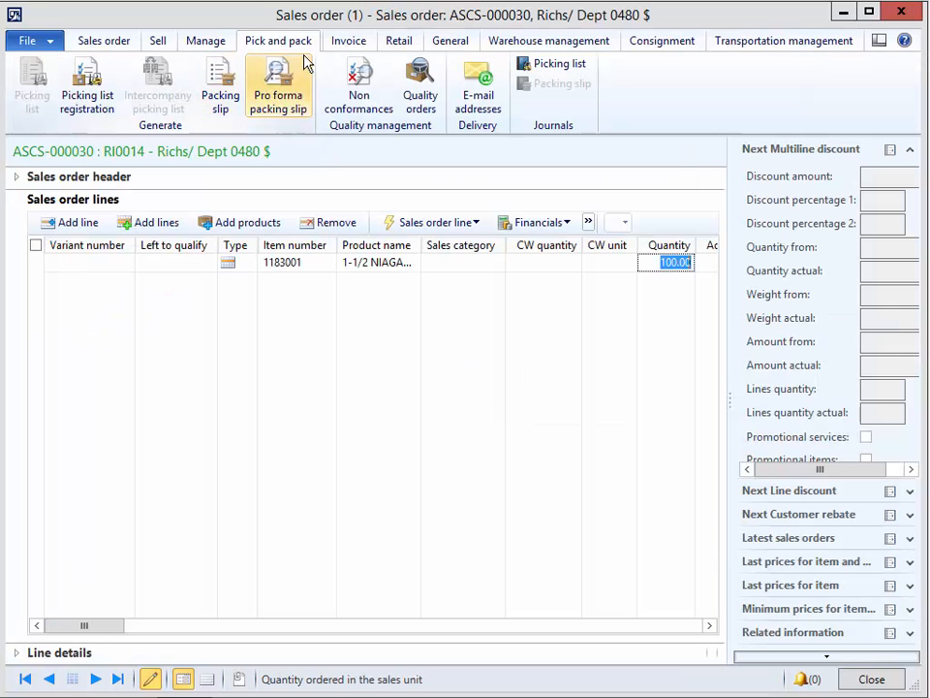
- Post the sales order invoice with quantity Packing slip and Print invoice turned off, and close the sales order
click(344, 44)
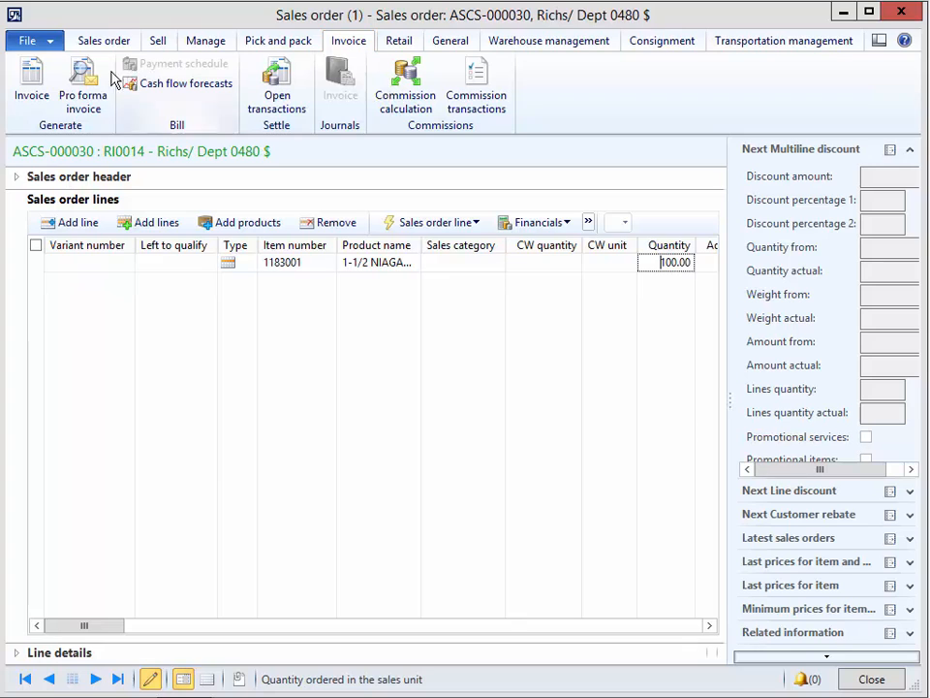
click(31, 85)
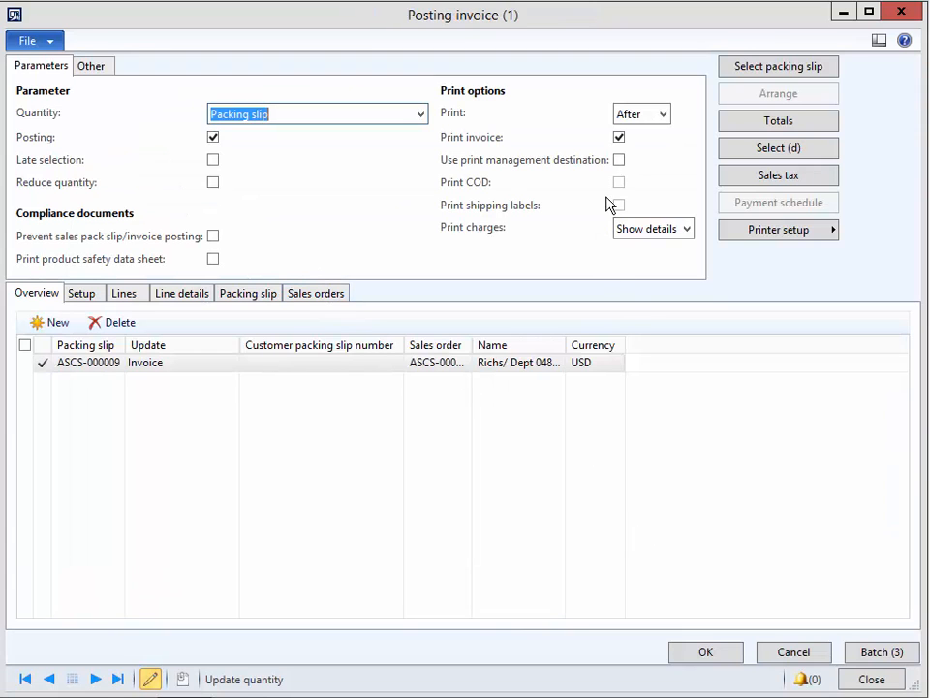
click(619, 137)
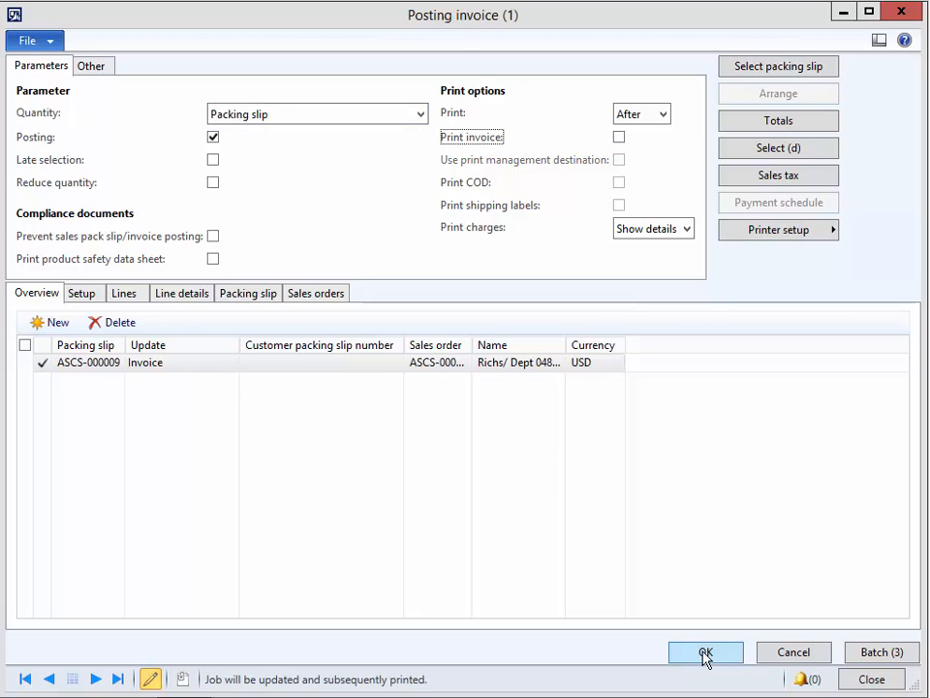
click(705, 653)
click(500, 435)
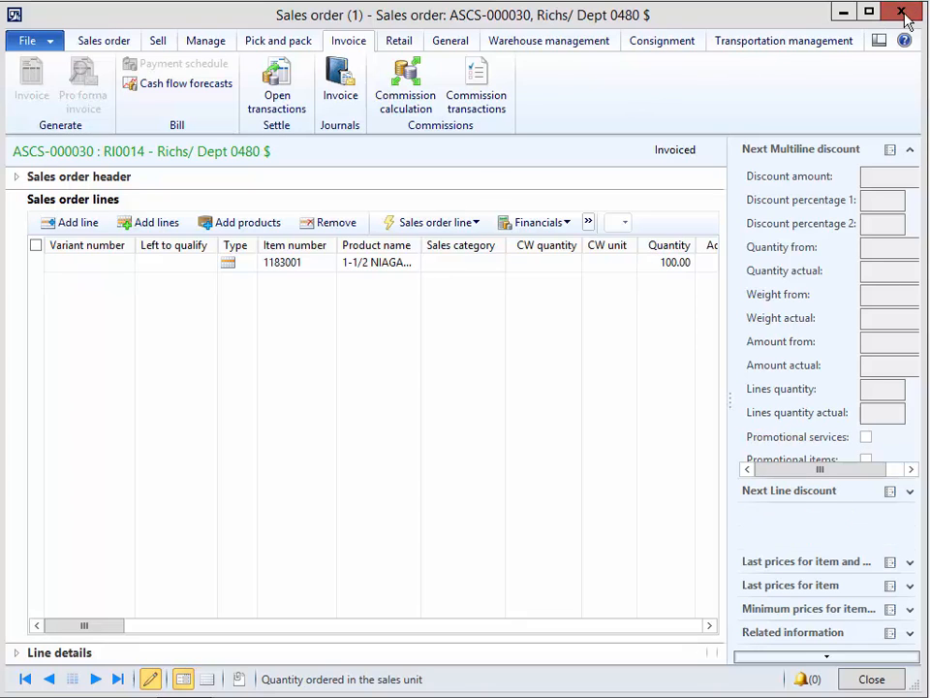
click(904, 13)
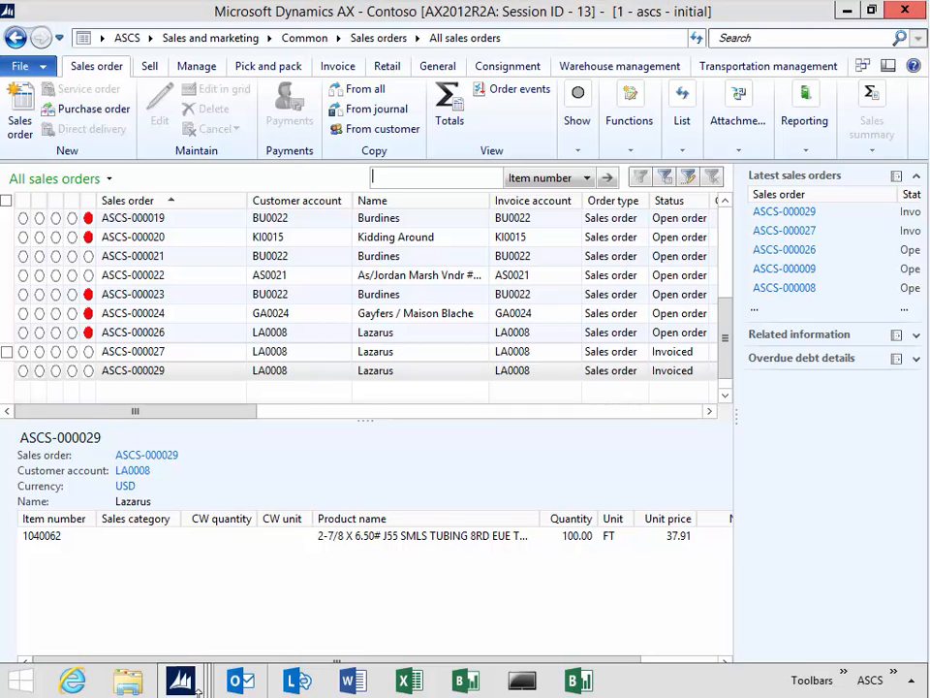
- Switch to the On-hand window and review the inventory transactions for item 1183001 at site 04, warehouse 10226
mouse_move(179, 680)
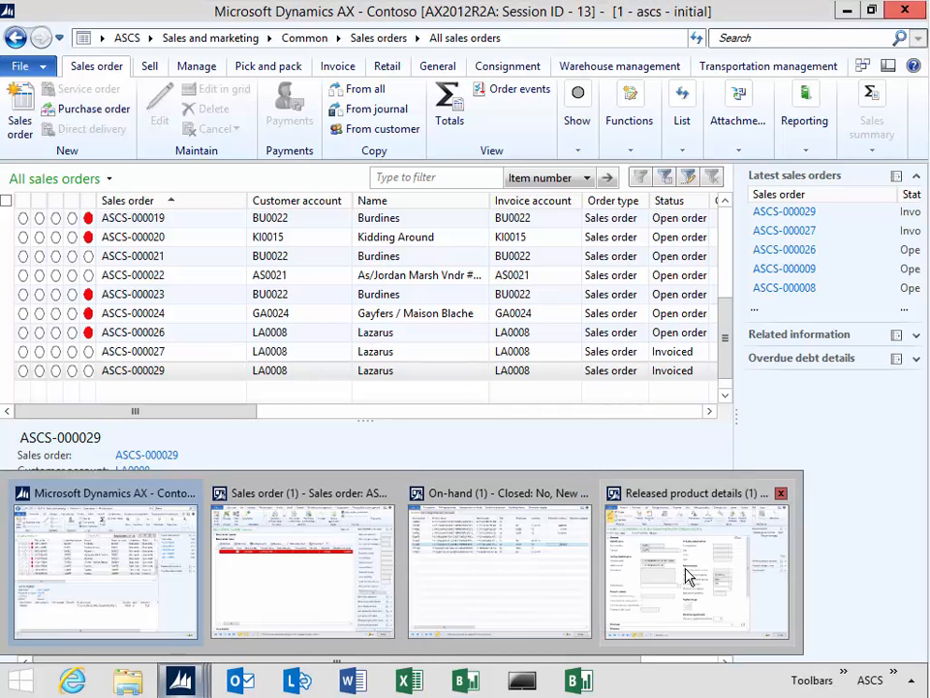
click(535, 582)
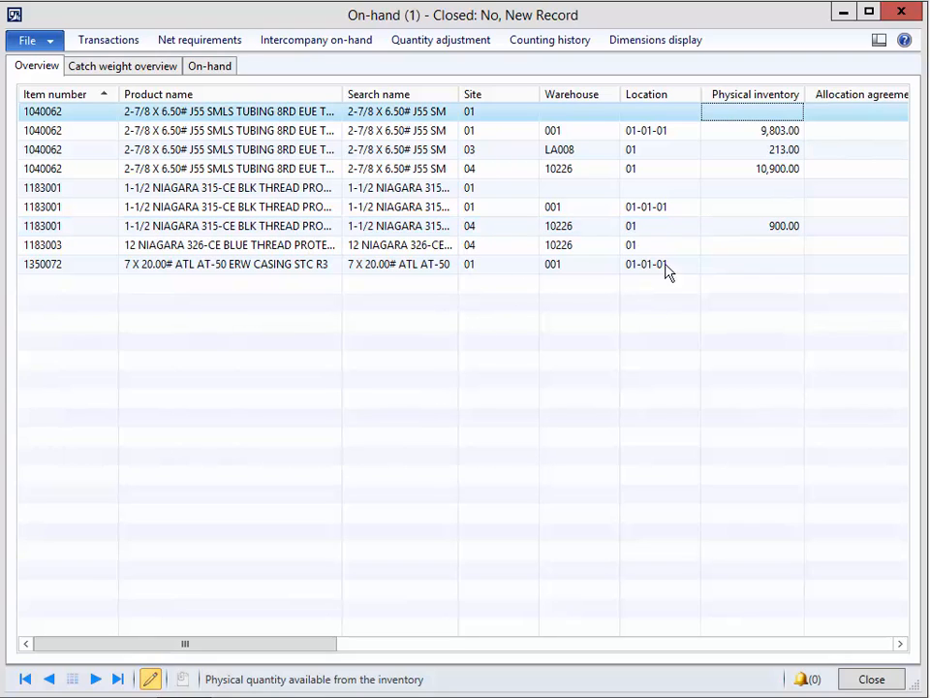
click(770, 225)
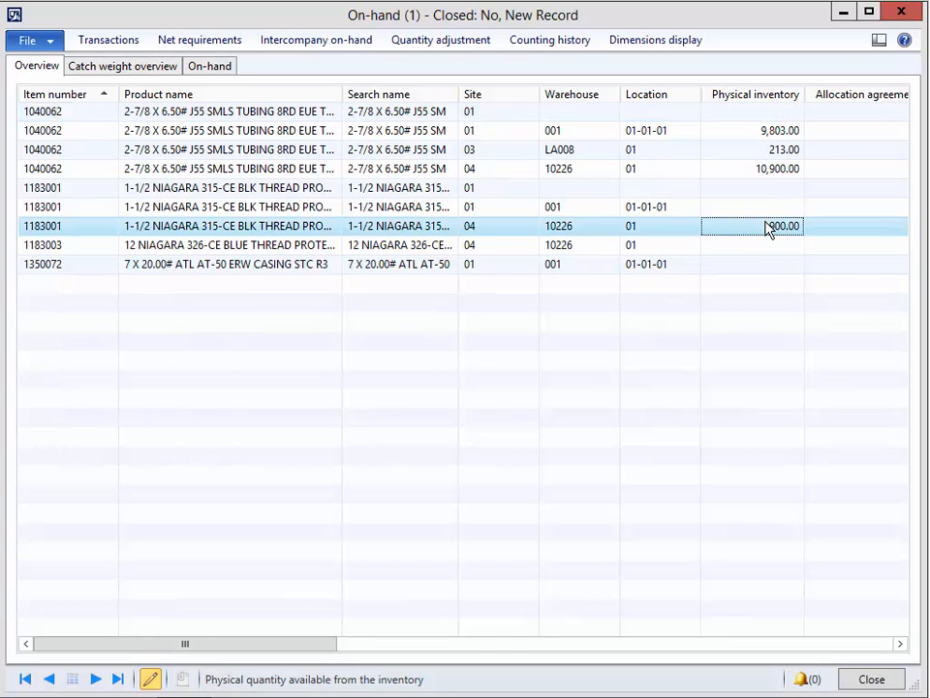
click(101, 42)
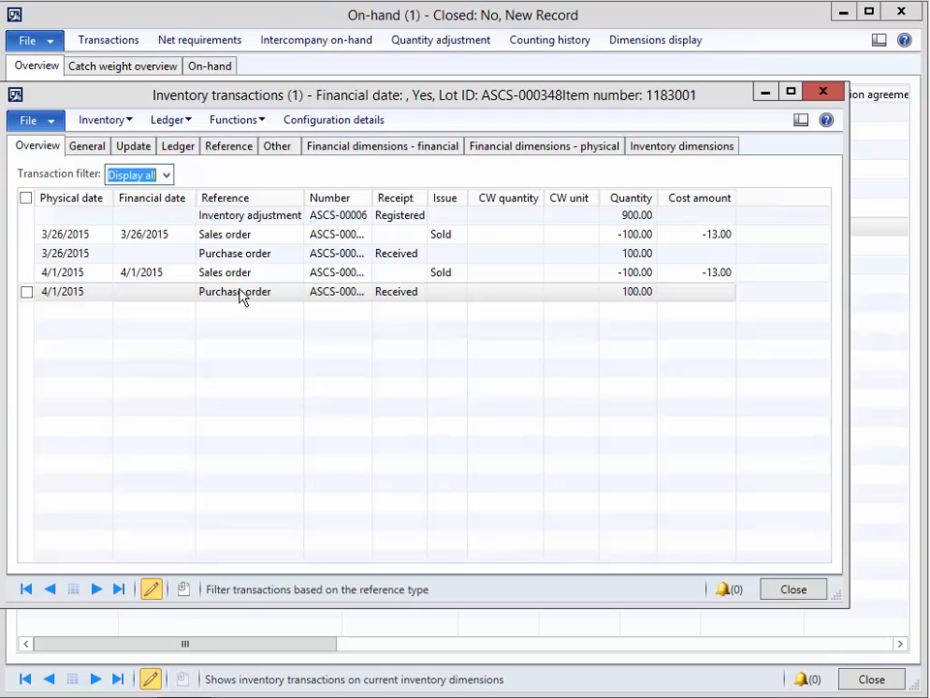
click(800, 591)
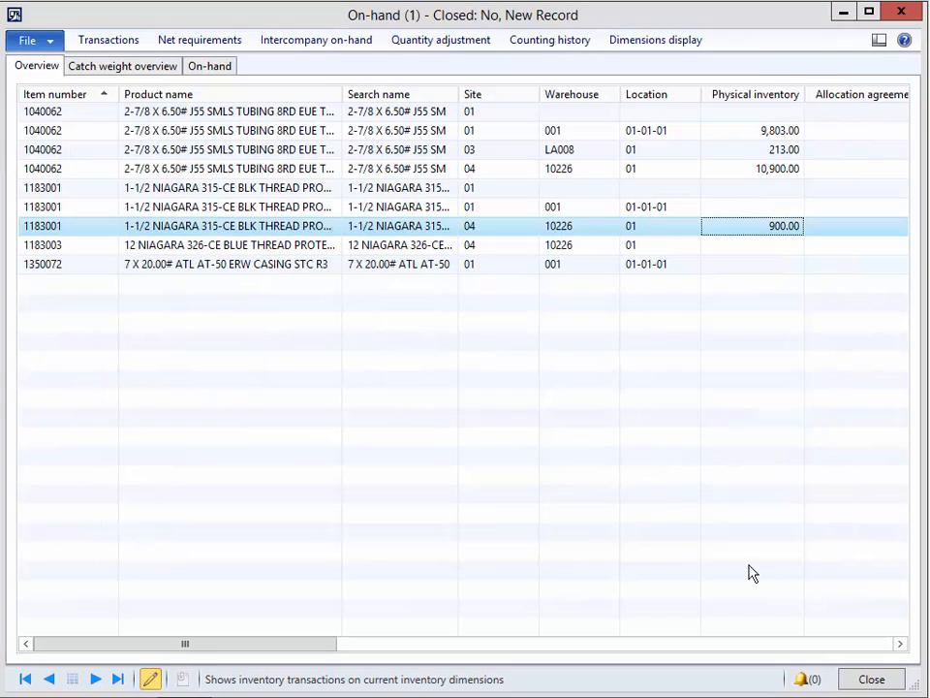